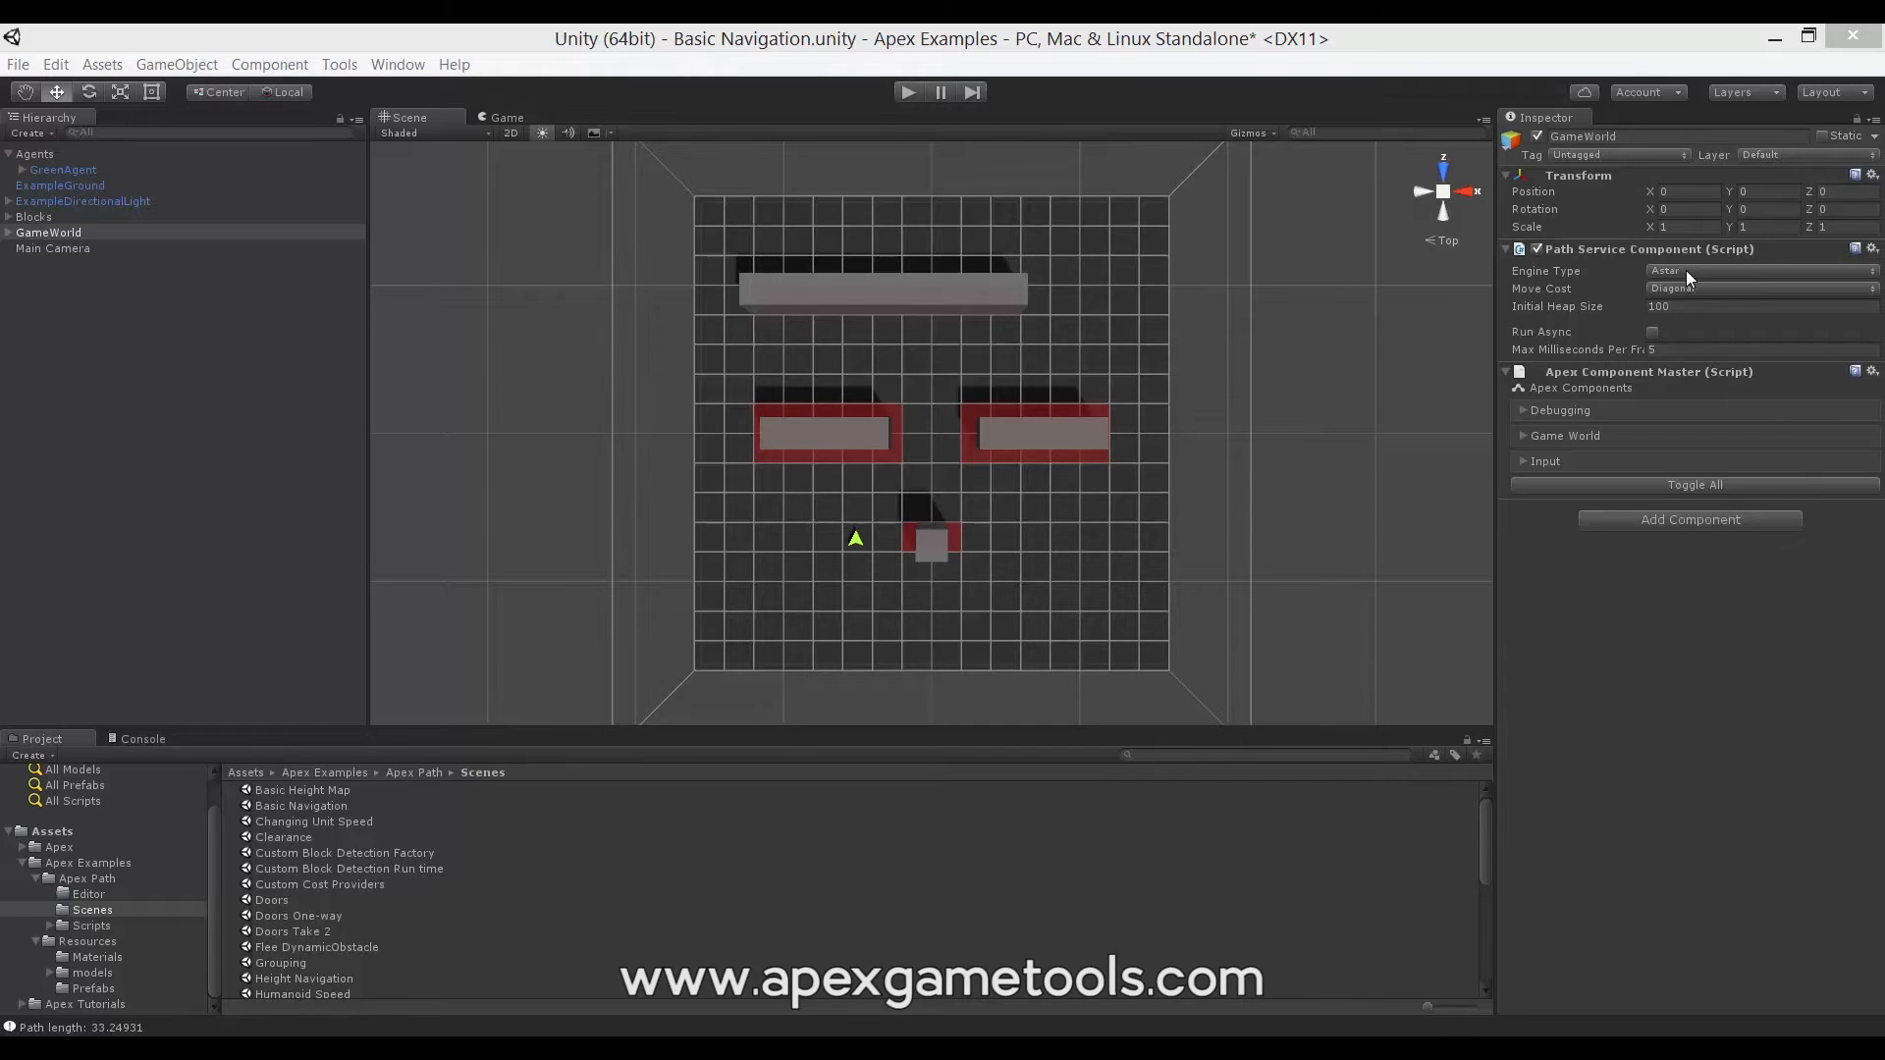
# Try Jump Point Search as the Path Service engine type on GameWorld and return the setting to Astar
pyautogui.click(1686, 269)
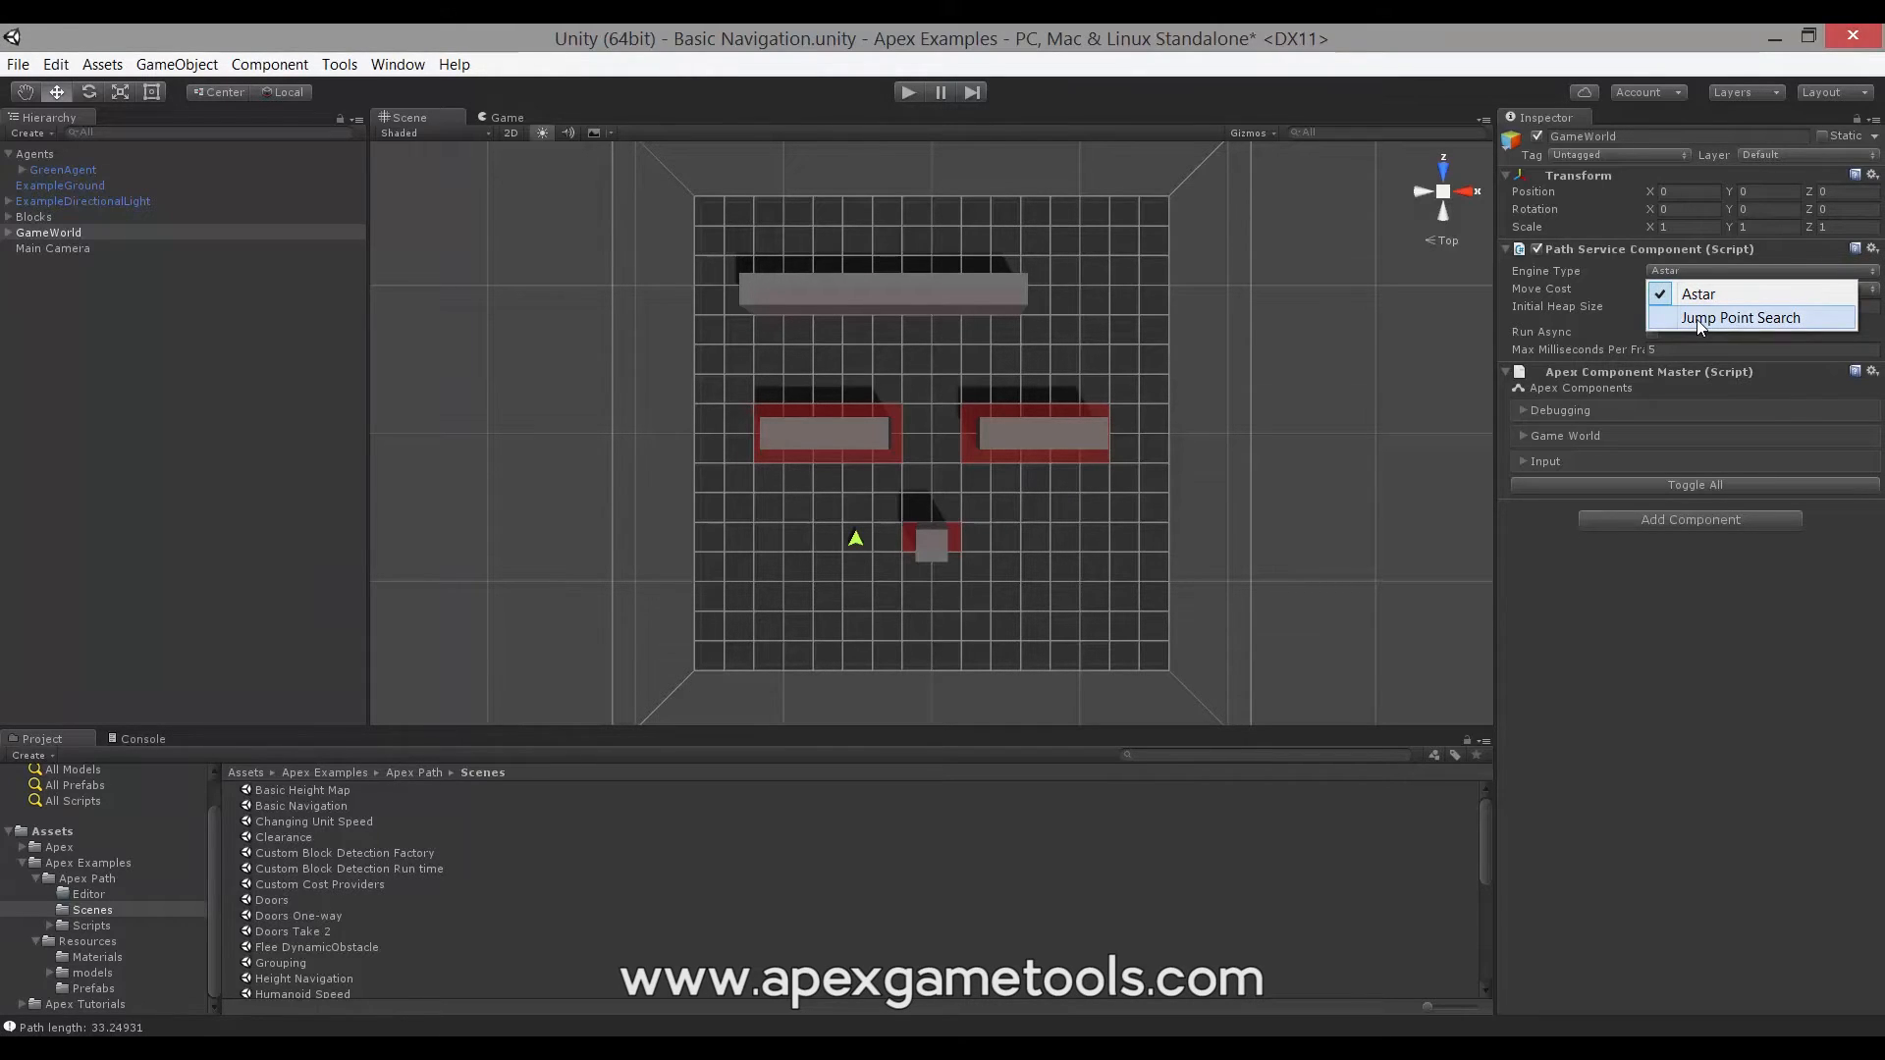
pyautogui.click(1582, 268)
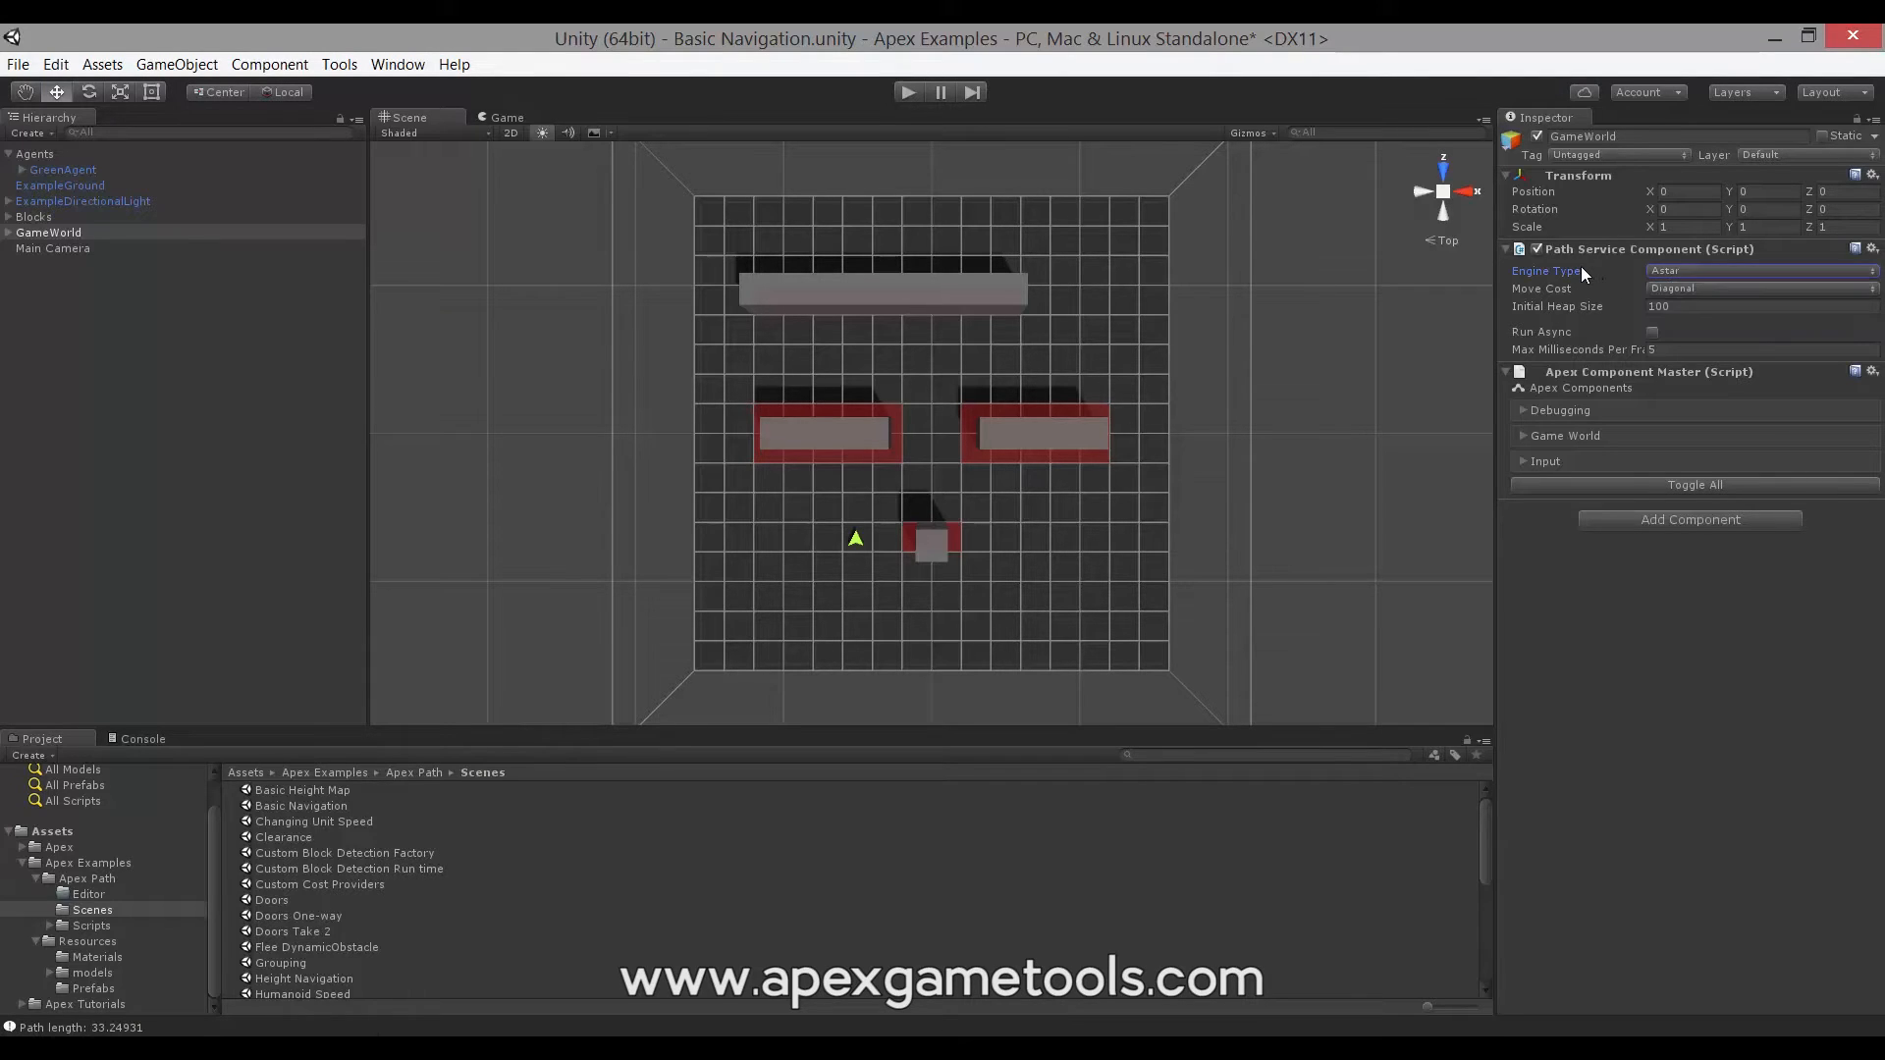
pyautogui.click(1669, 271)
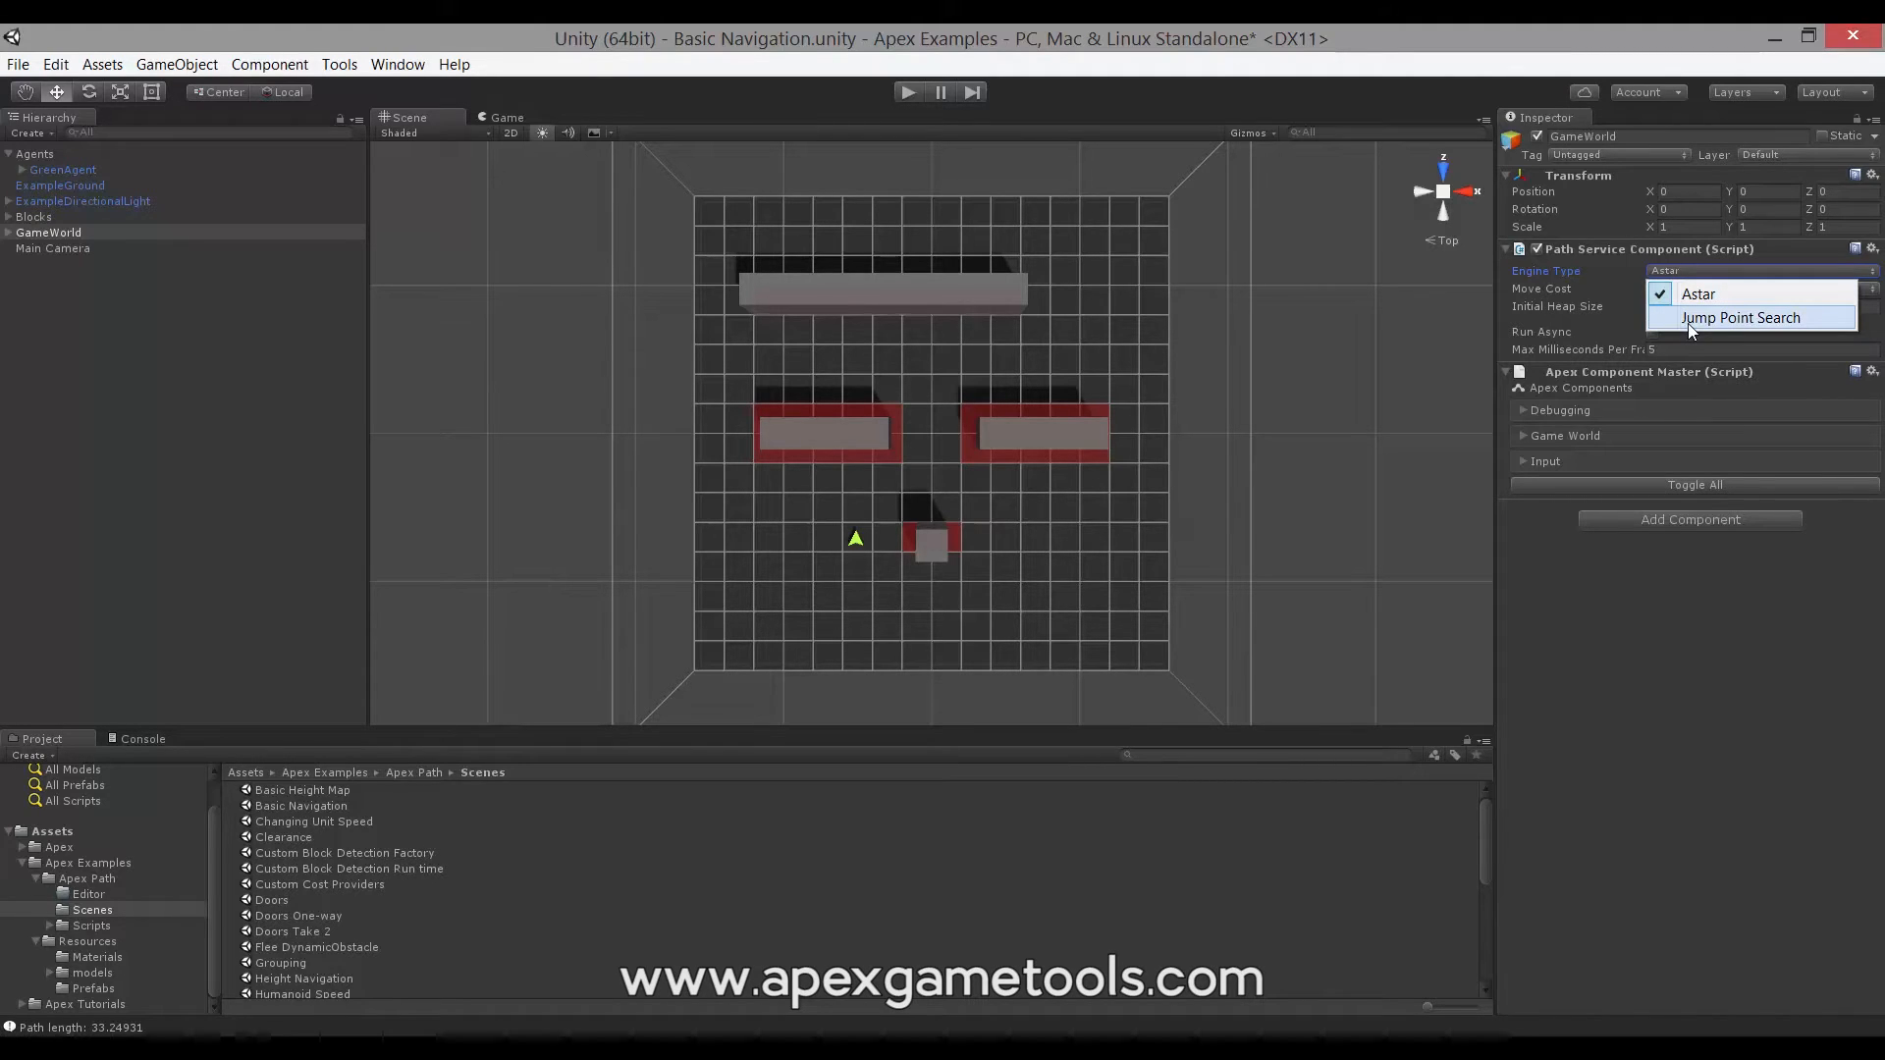
pyautogui.click(1688, 320)
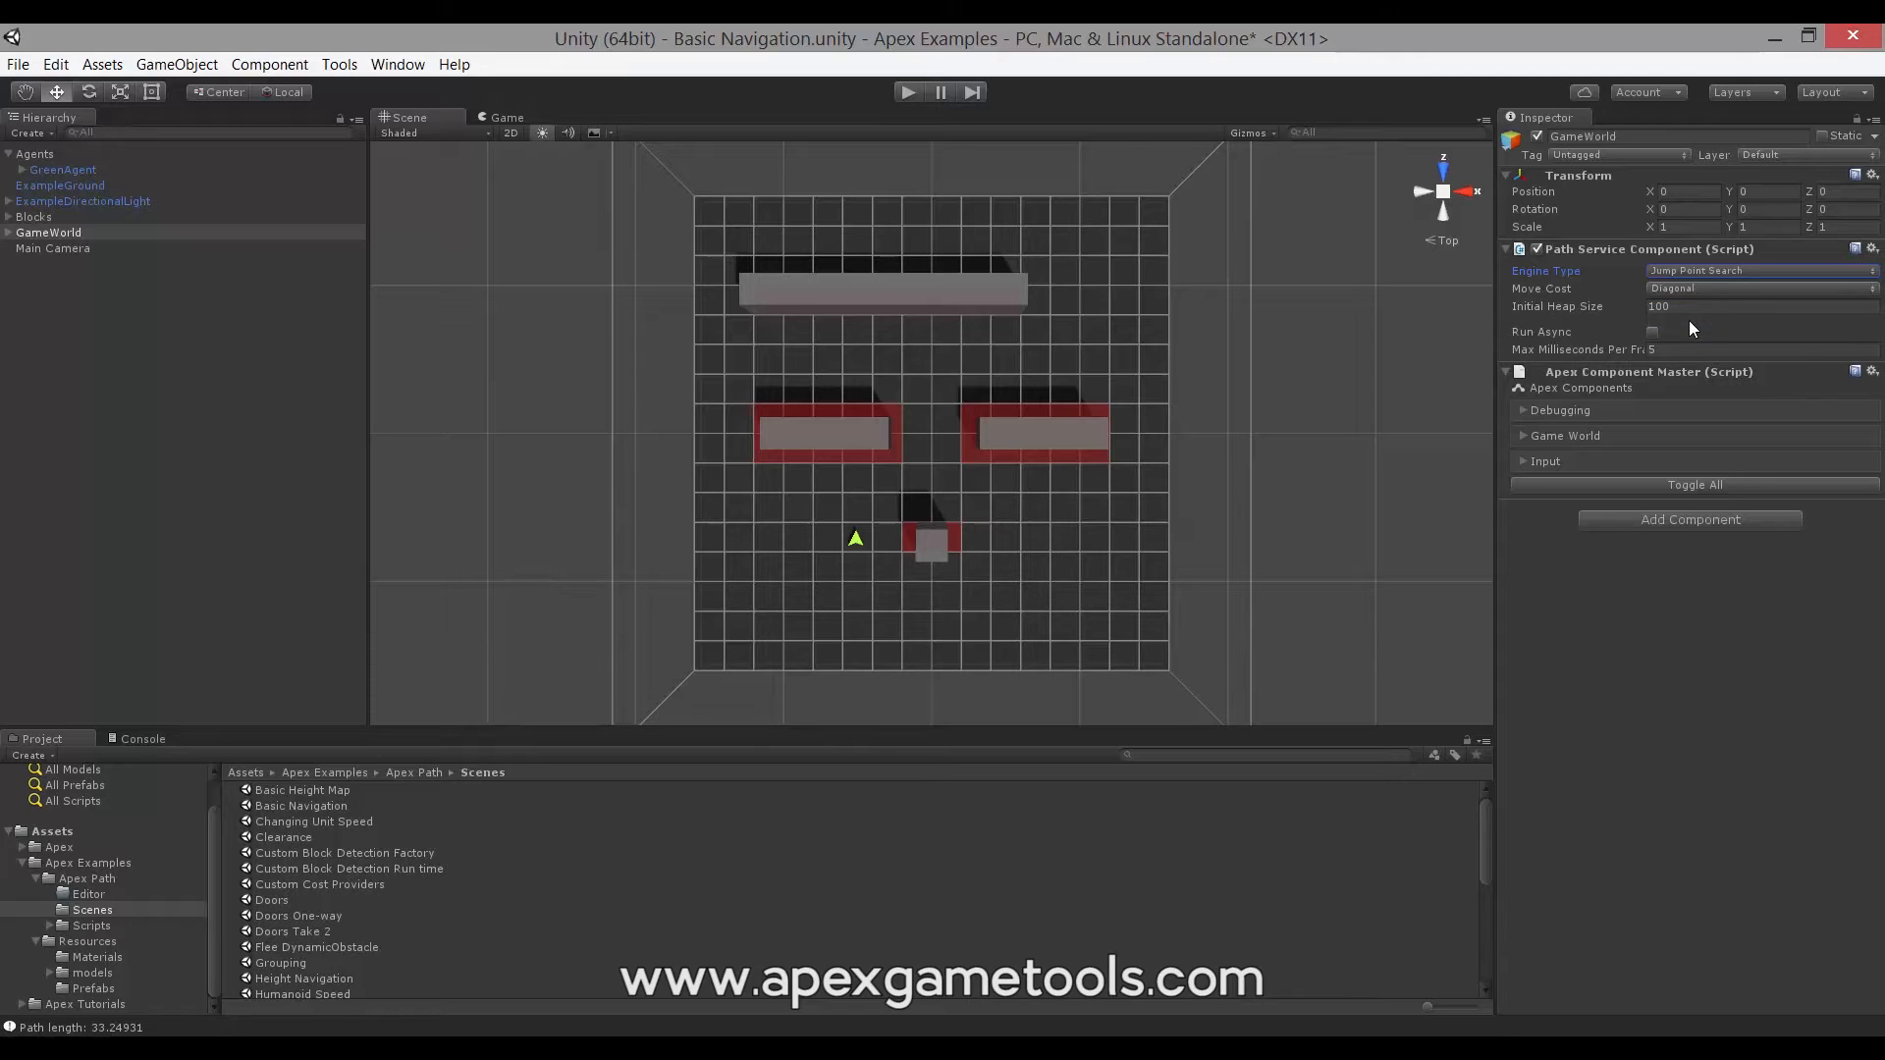
pyautogui.click(1673, 273)
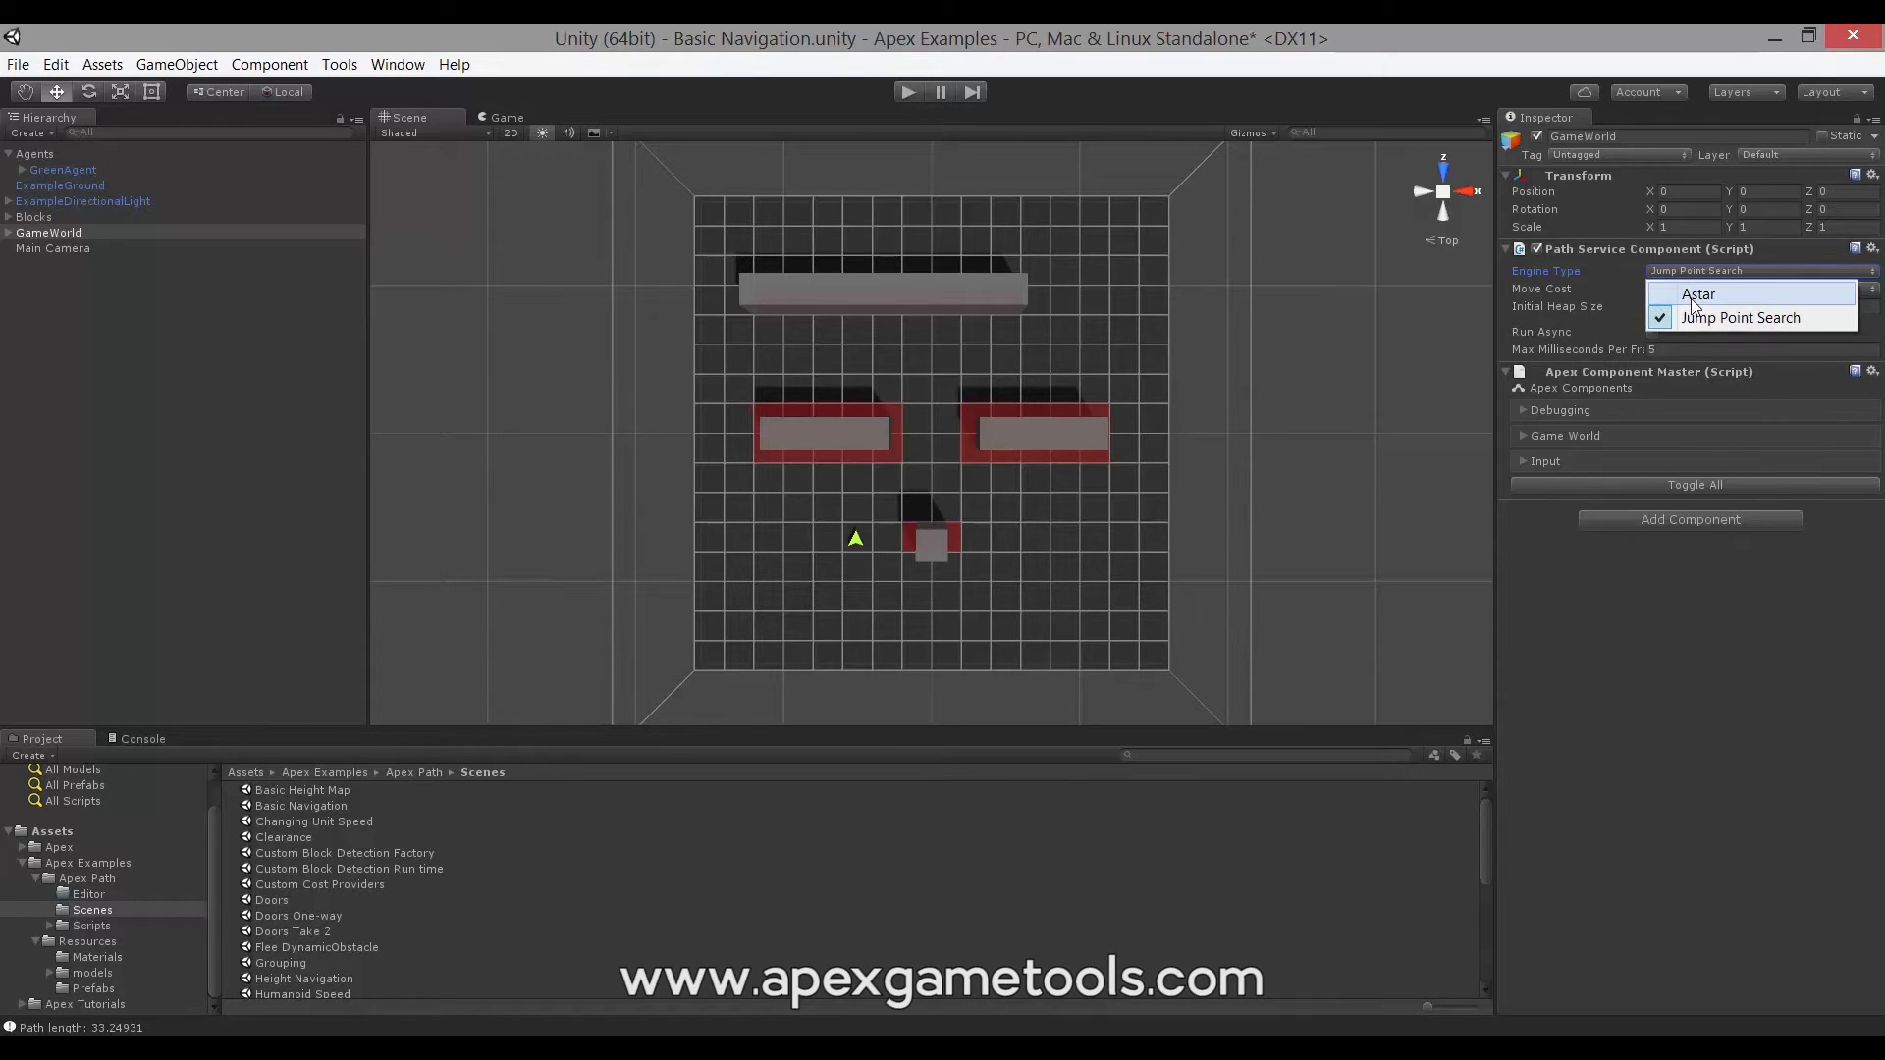
pyautogui.click(1692, 297)
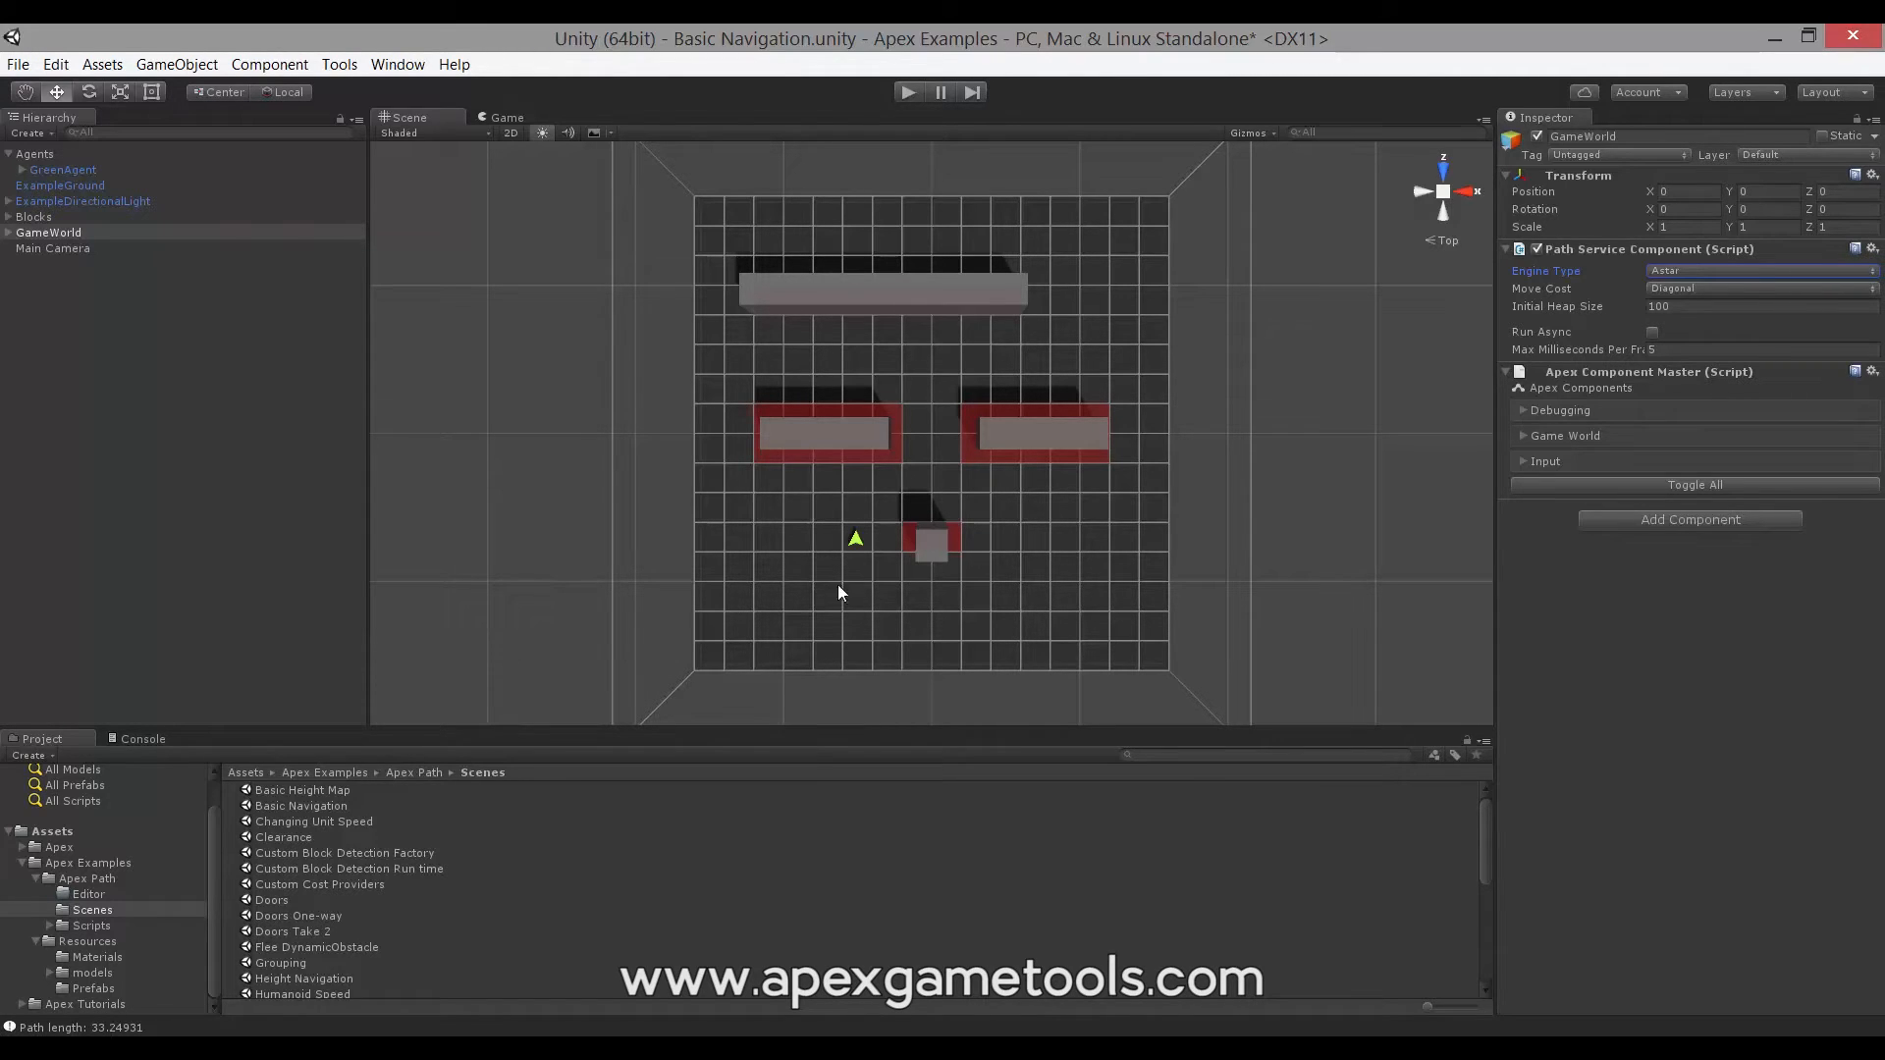
pyautogui.click(1668, 271)
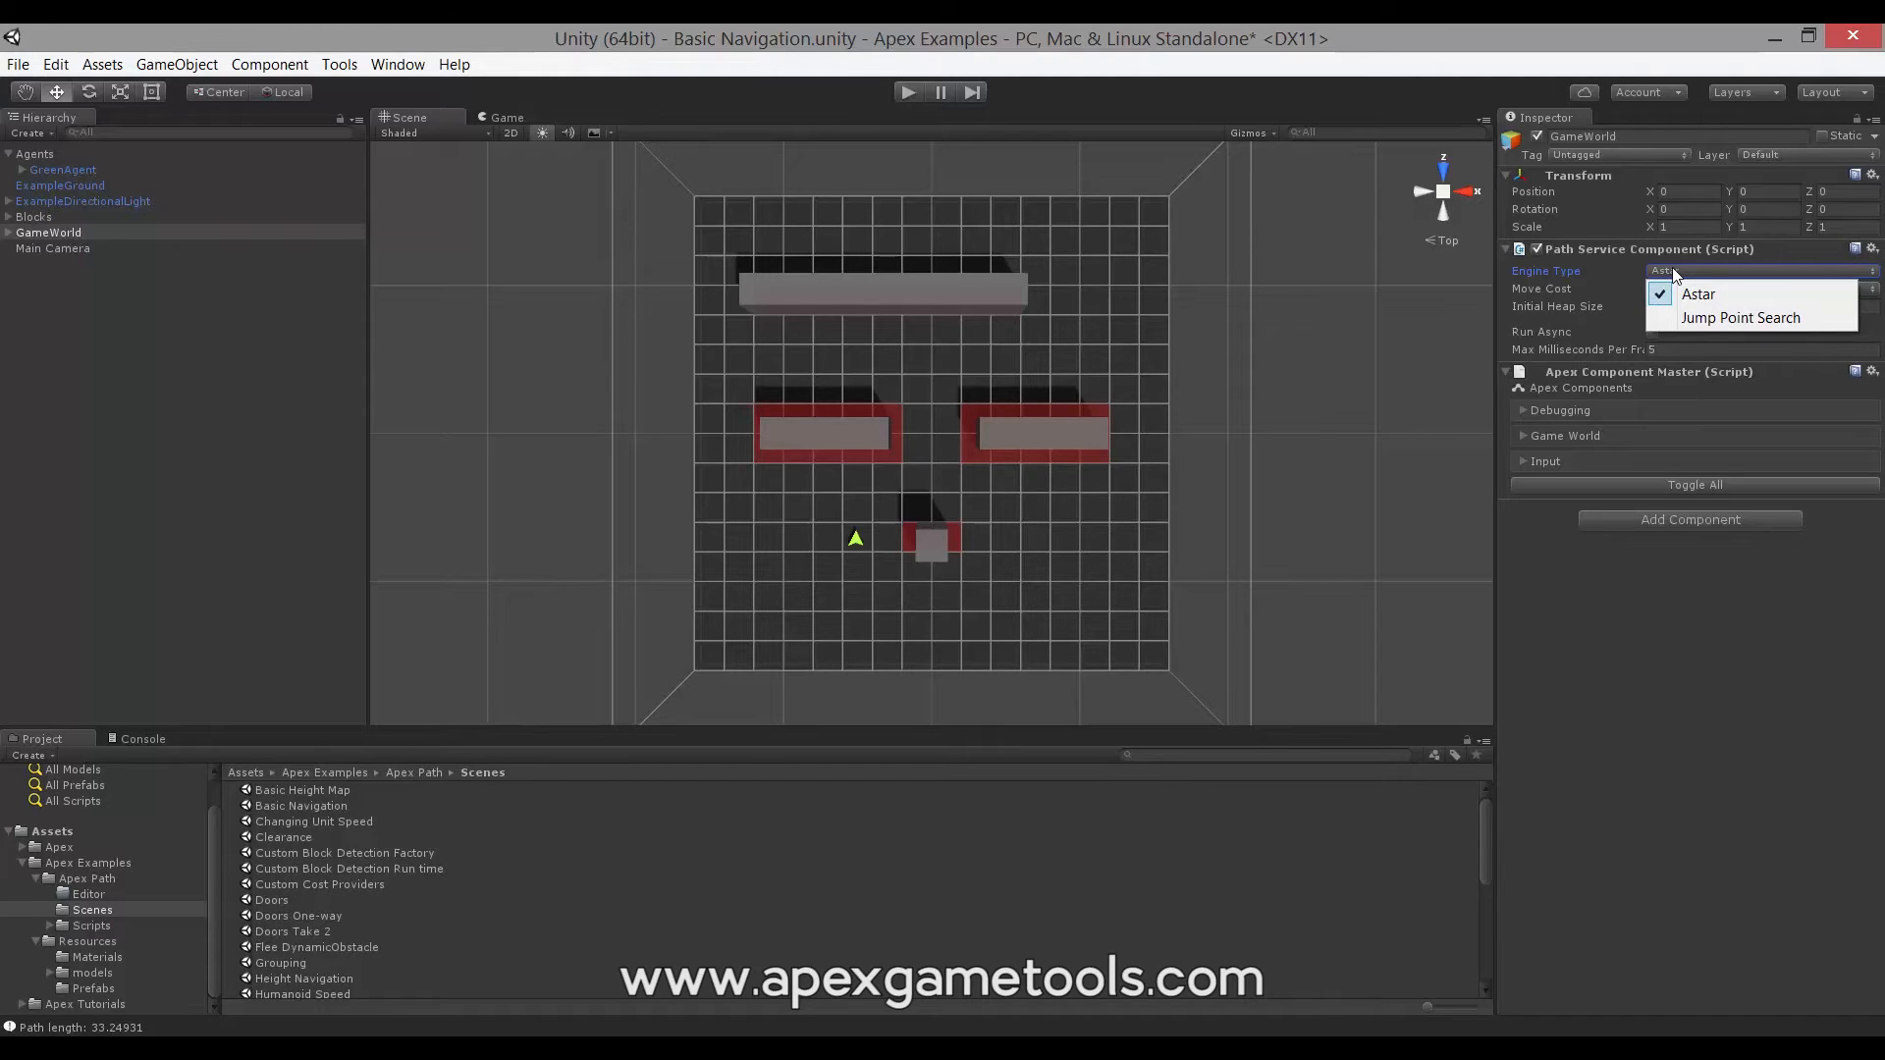
pyautogui.click(1625, 265)
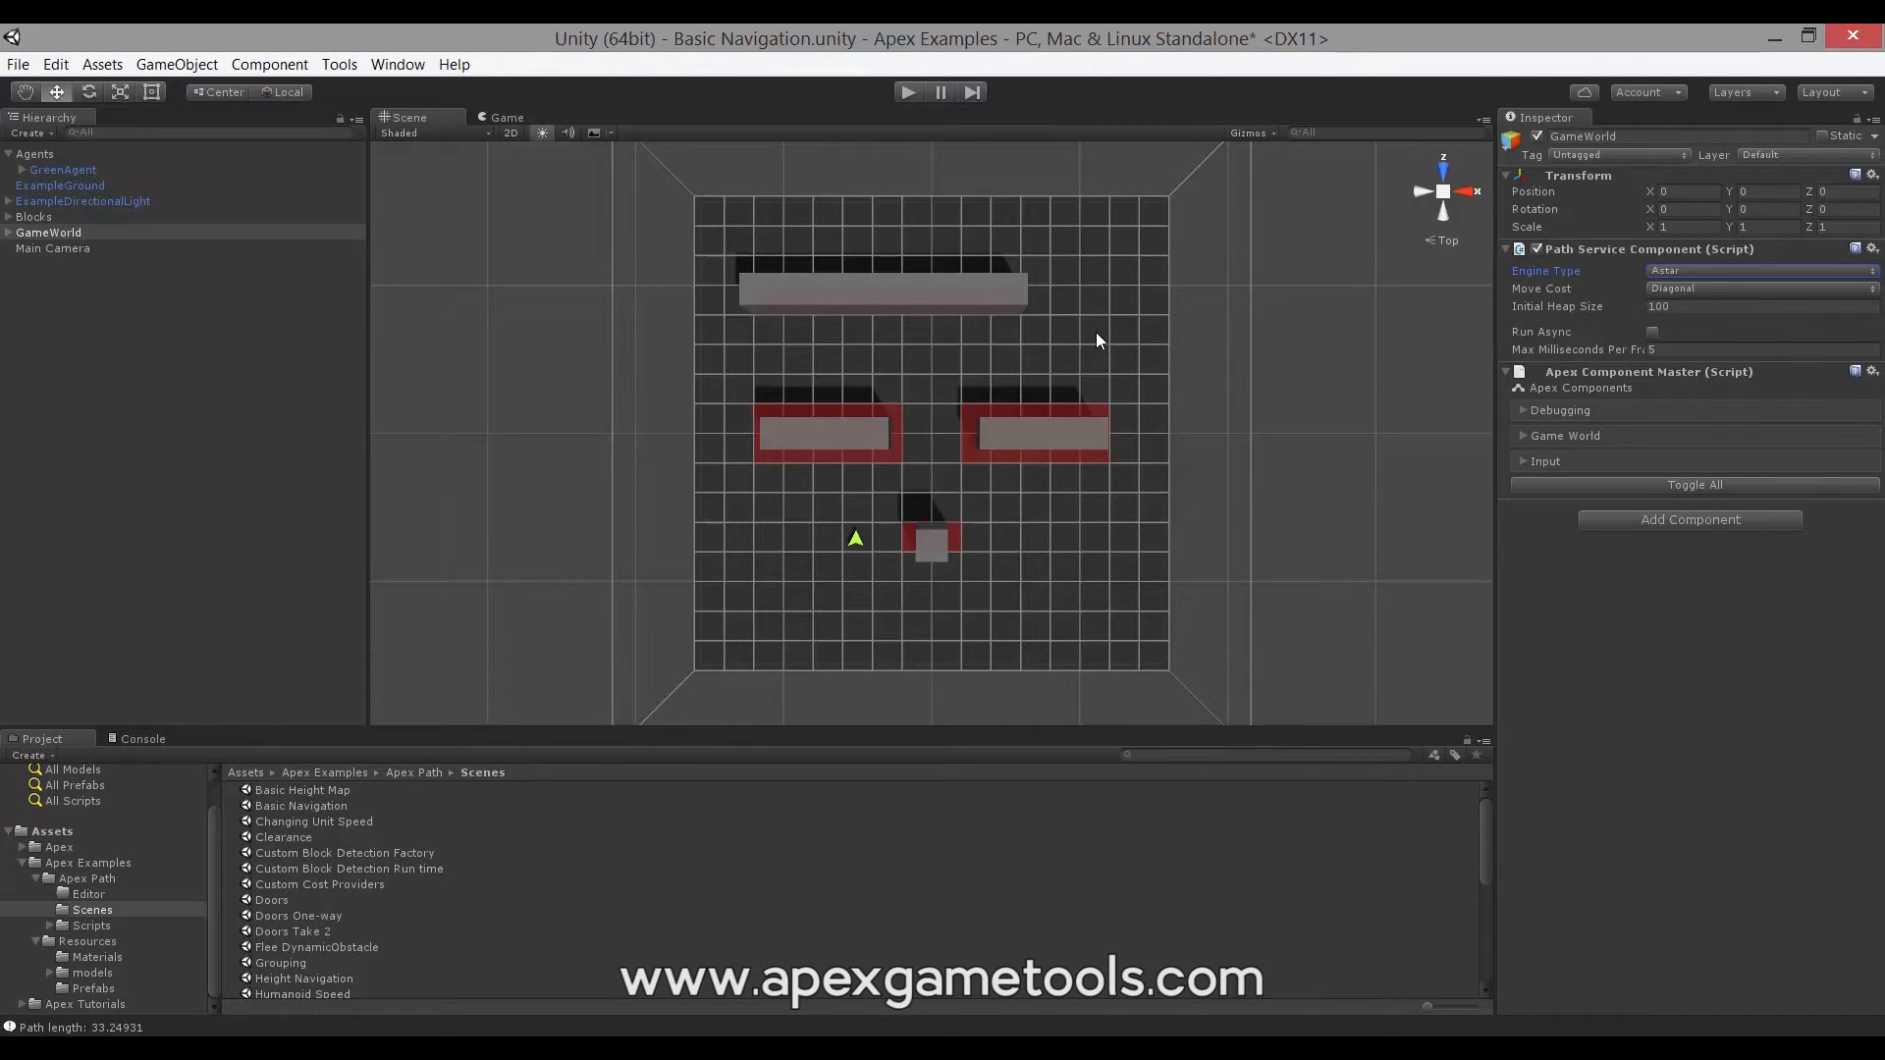
# Review the Move Cost options and the Initial Heap Size field of GameWorld's Path Service component
pyautogui.click(1692, 288)
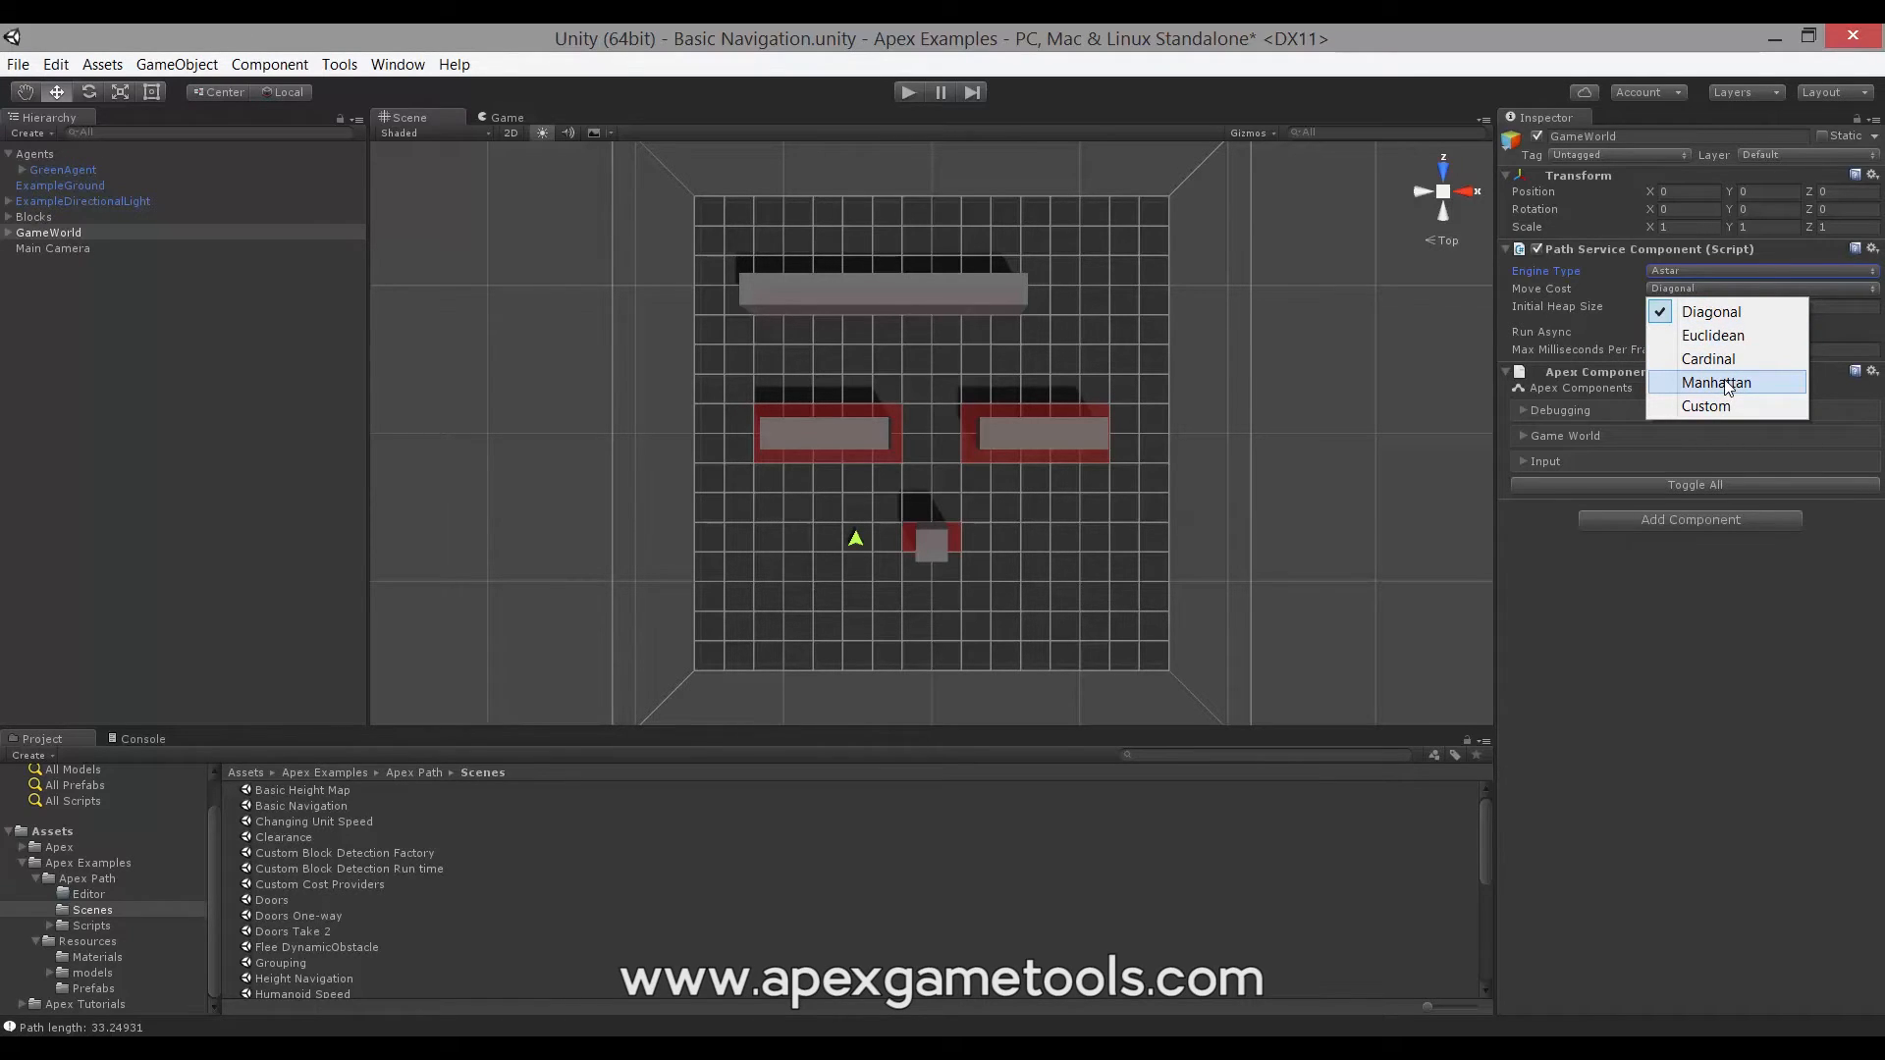
pyautogui.click(983, 525)
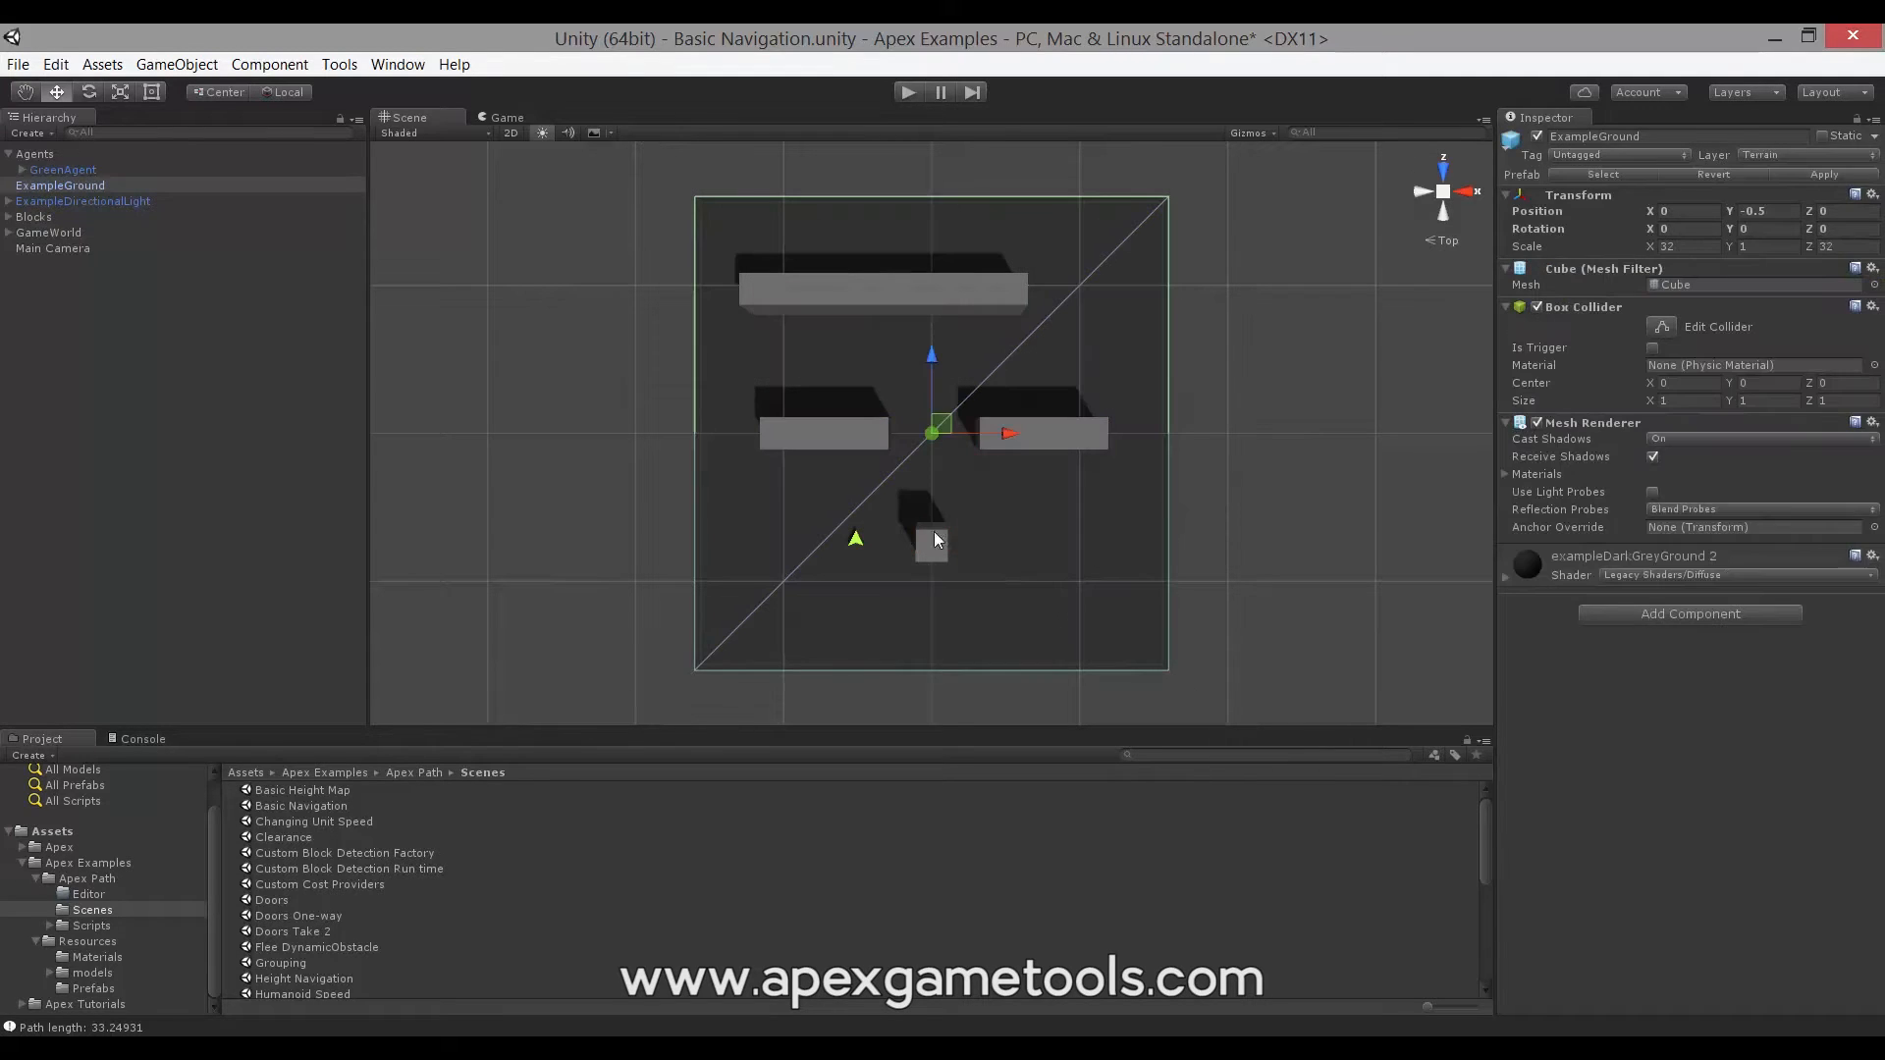
pyautogui.click(47, 233)
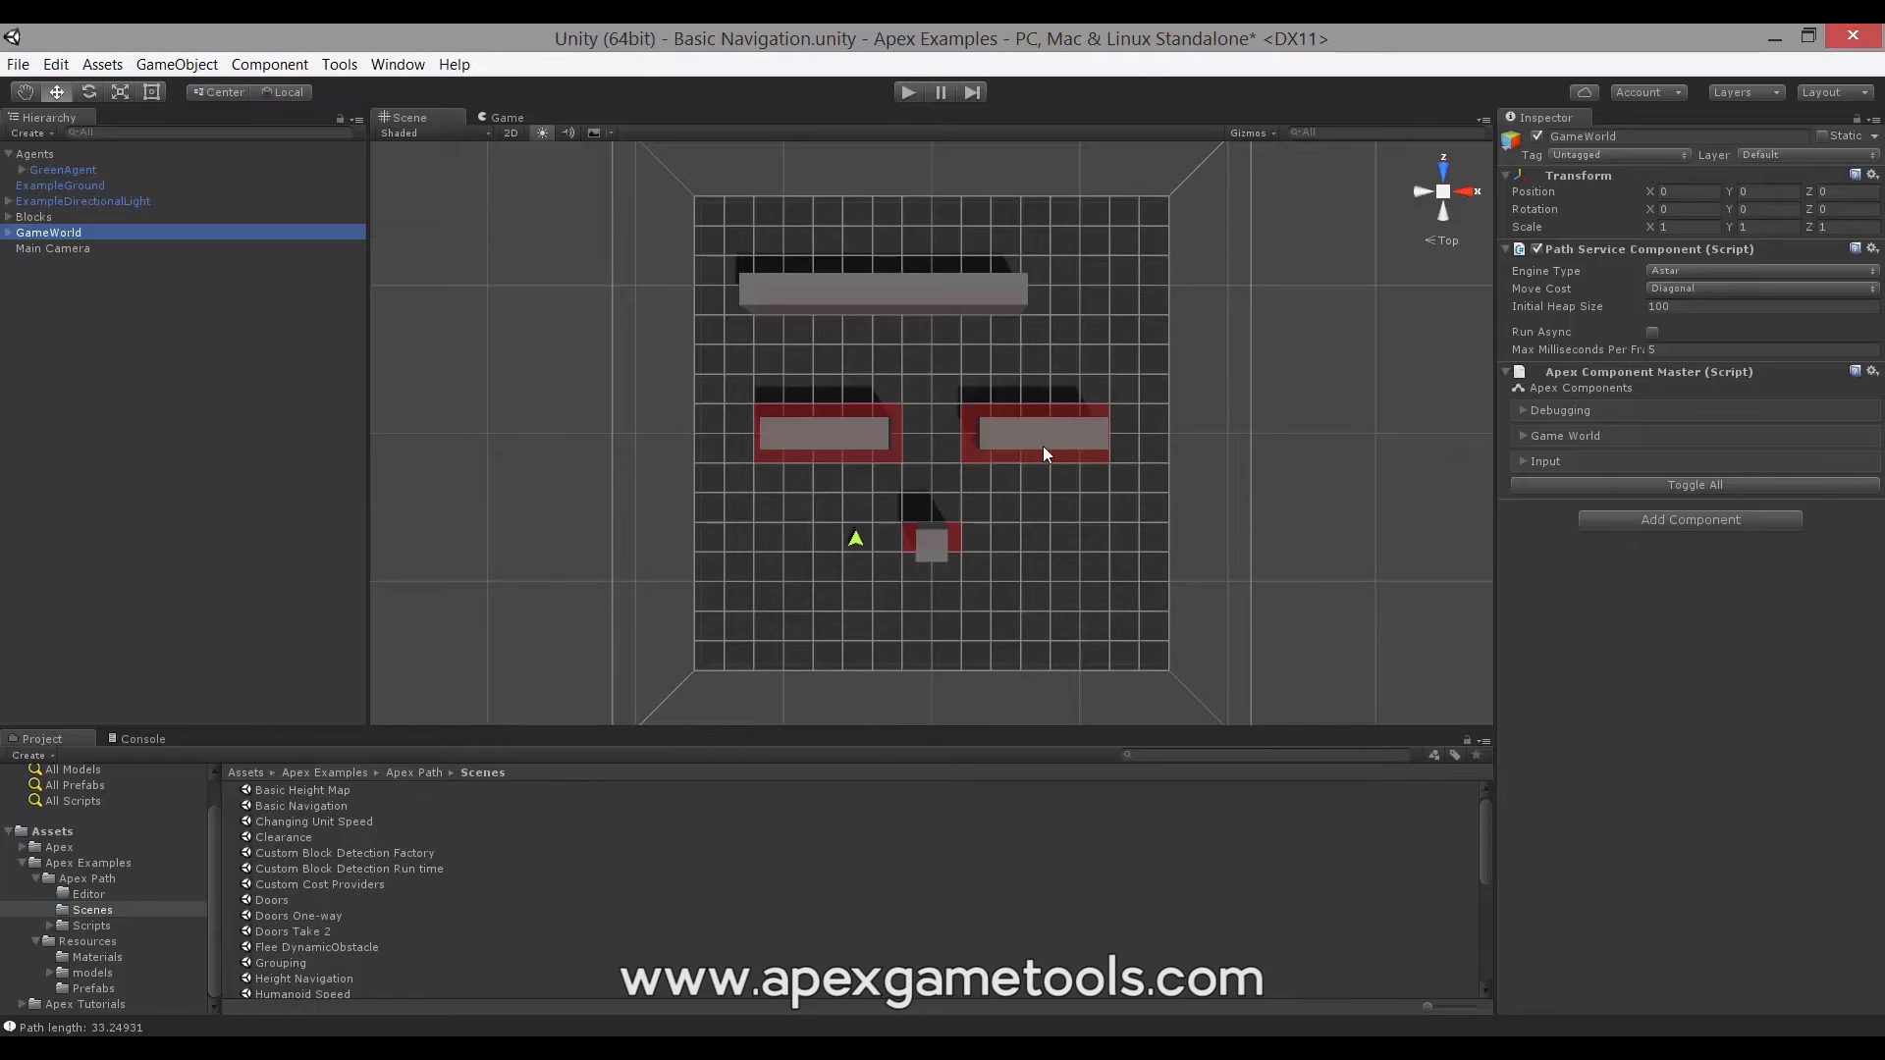
pyautogui.click(1697, 289)
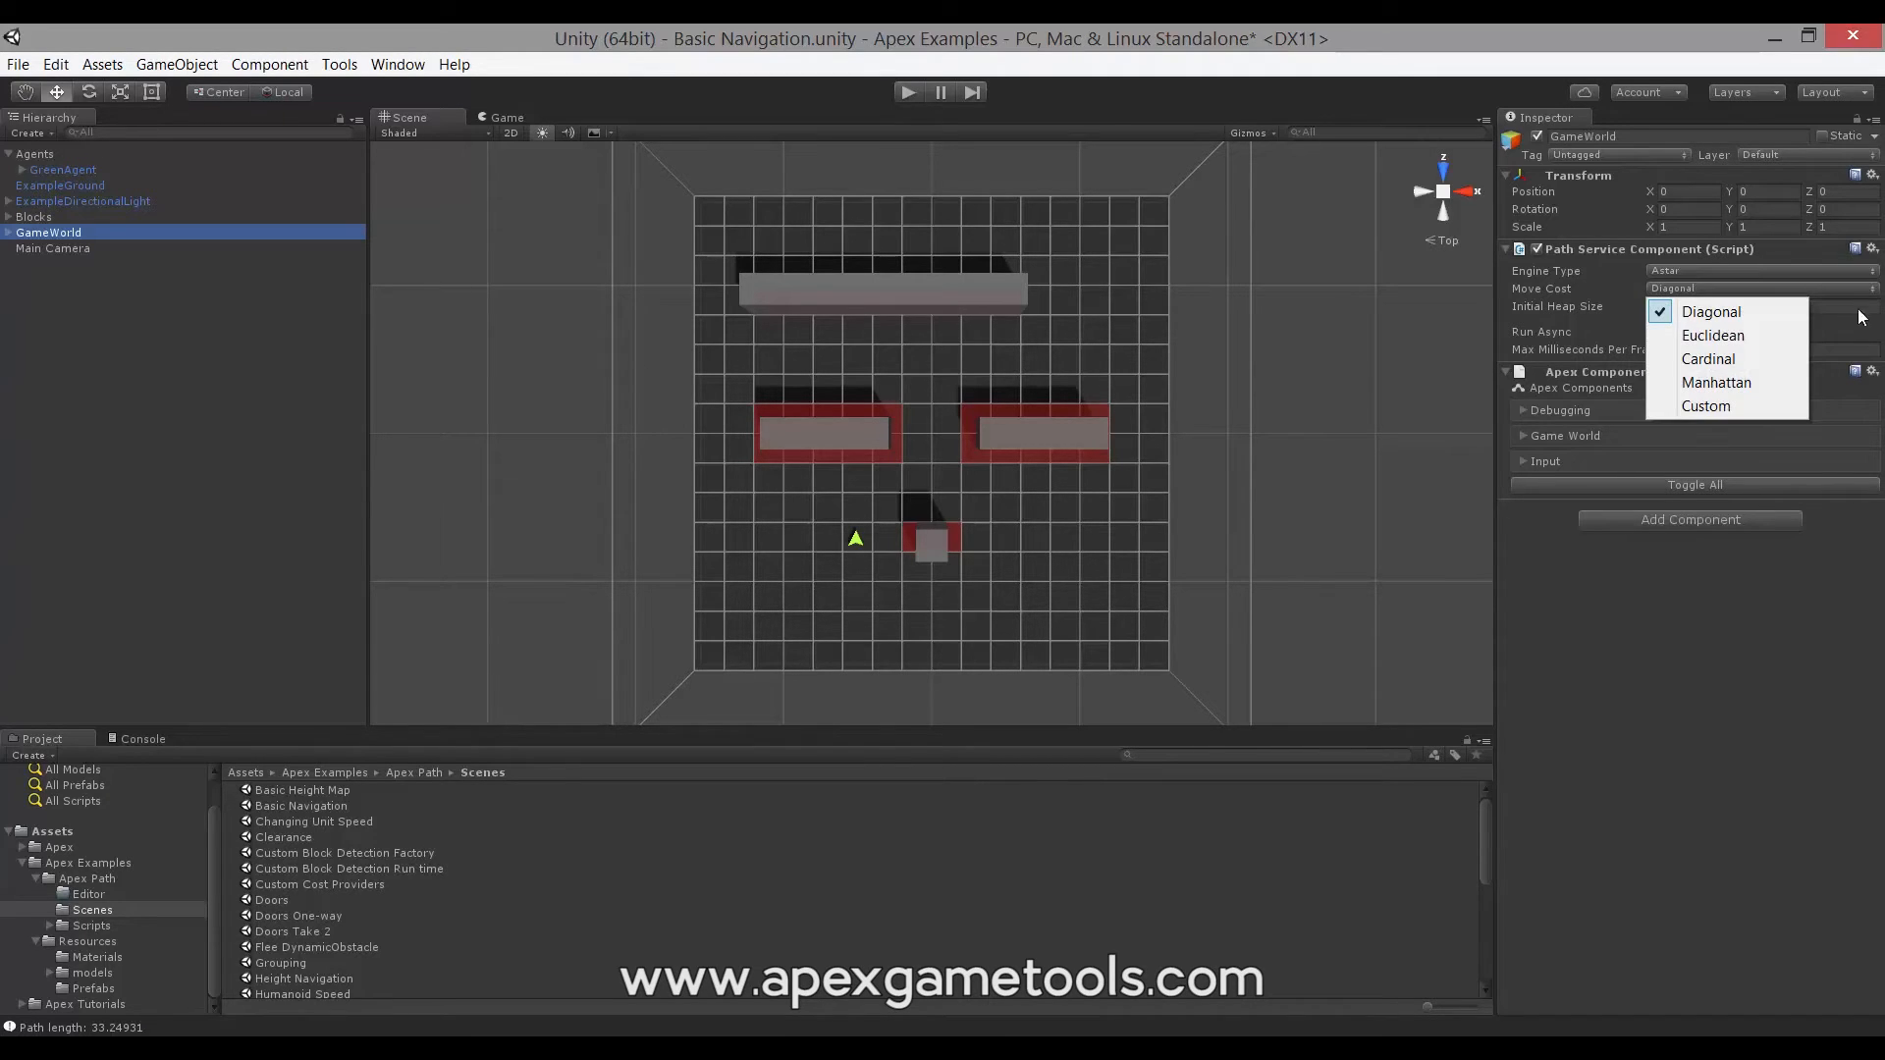
pyautogui.click(1691, 310)
pyautogui.click(1686, 306)
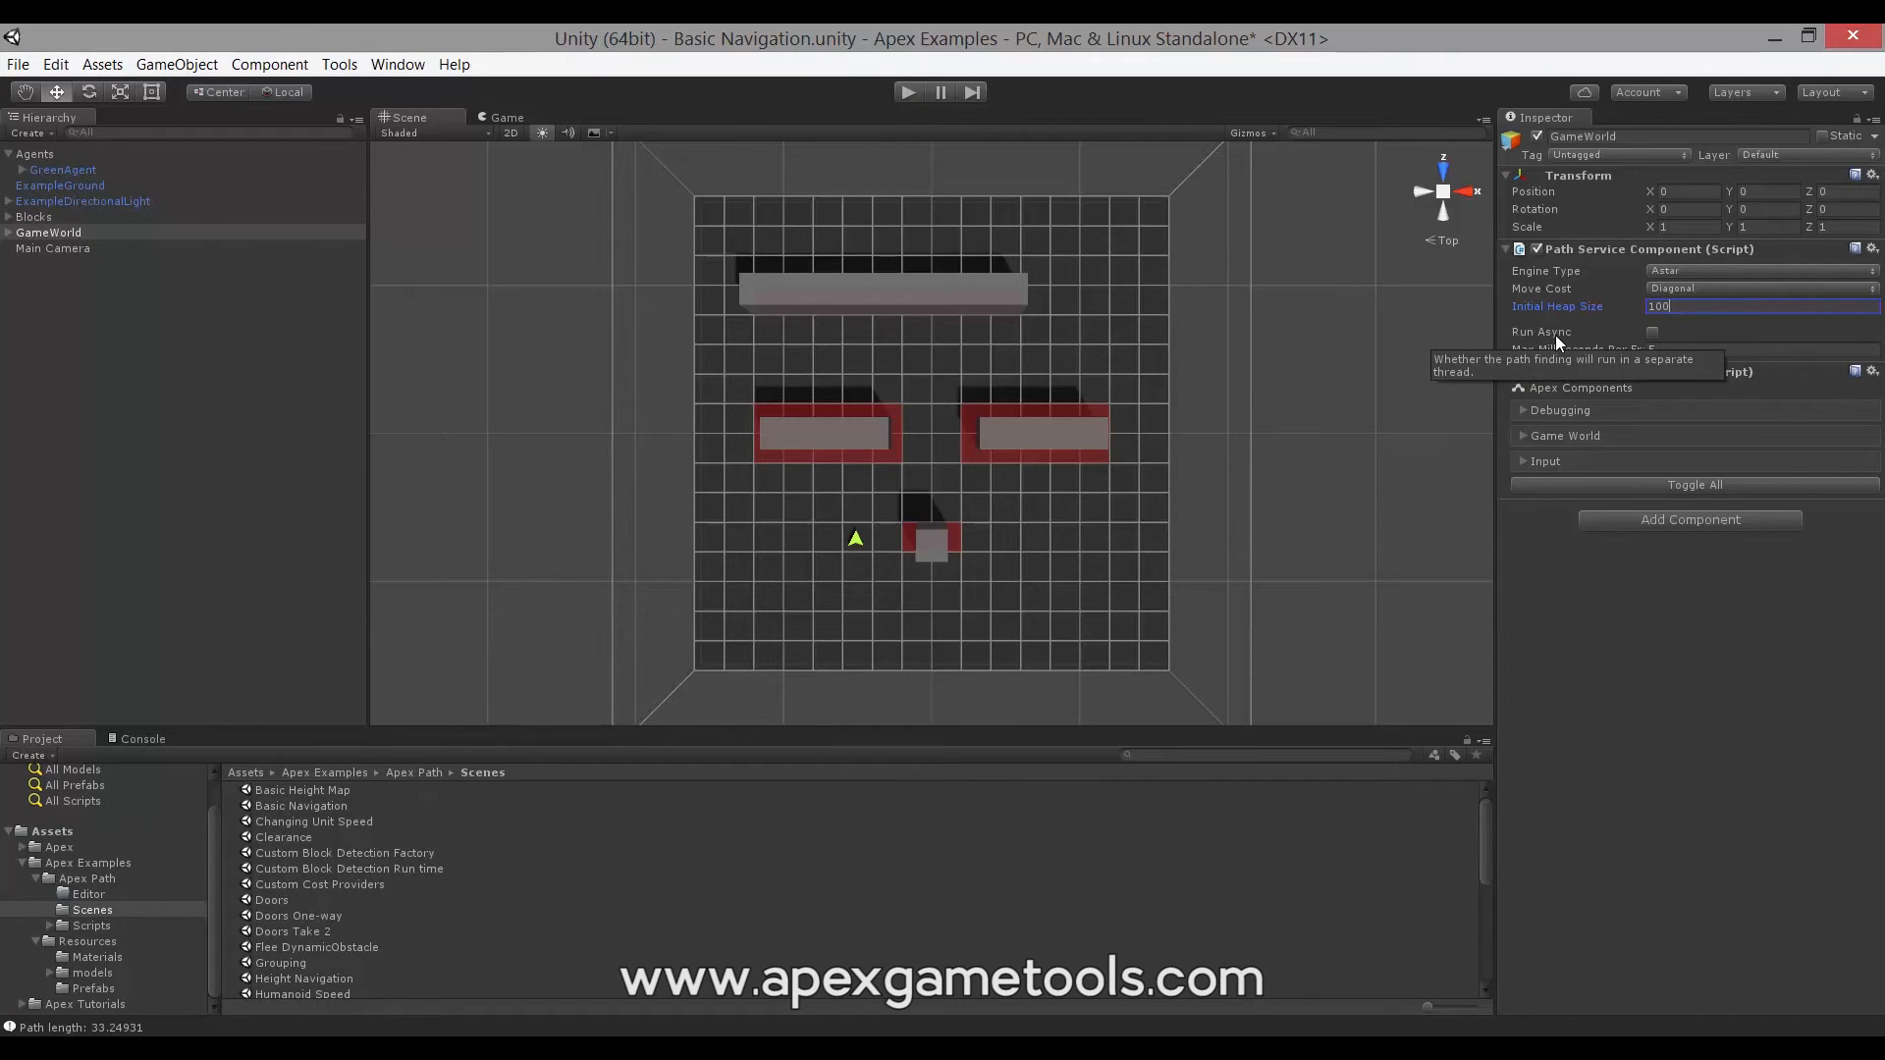
# Compare the Path Service settings with Run Async on and off, and leave Run Async enabled
pyautogui.click(1653, 333)
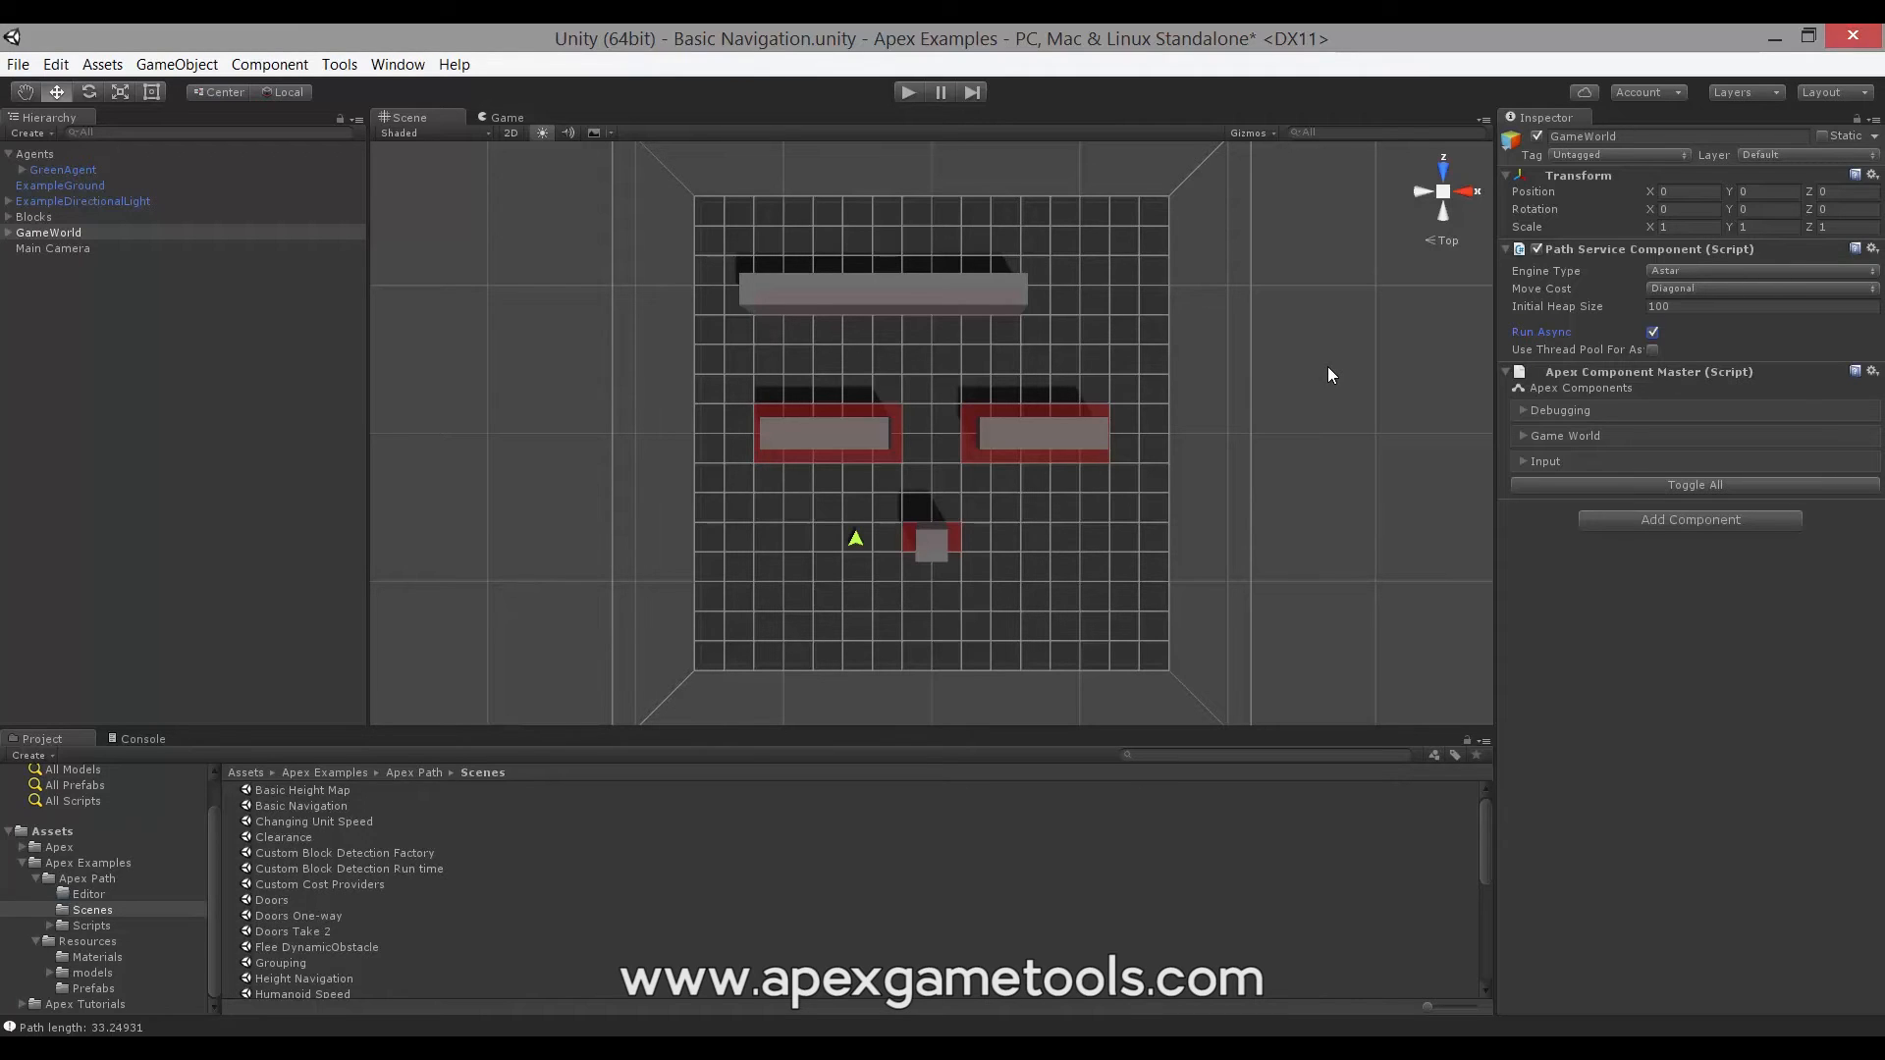
pyautogui.moveTo(1551, 335)
pyautogui.moveTo(1622, 351)
pyautogui.click(1652, 332)
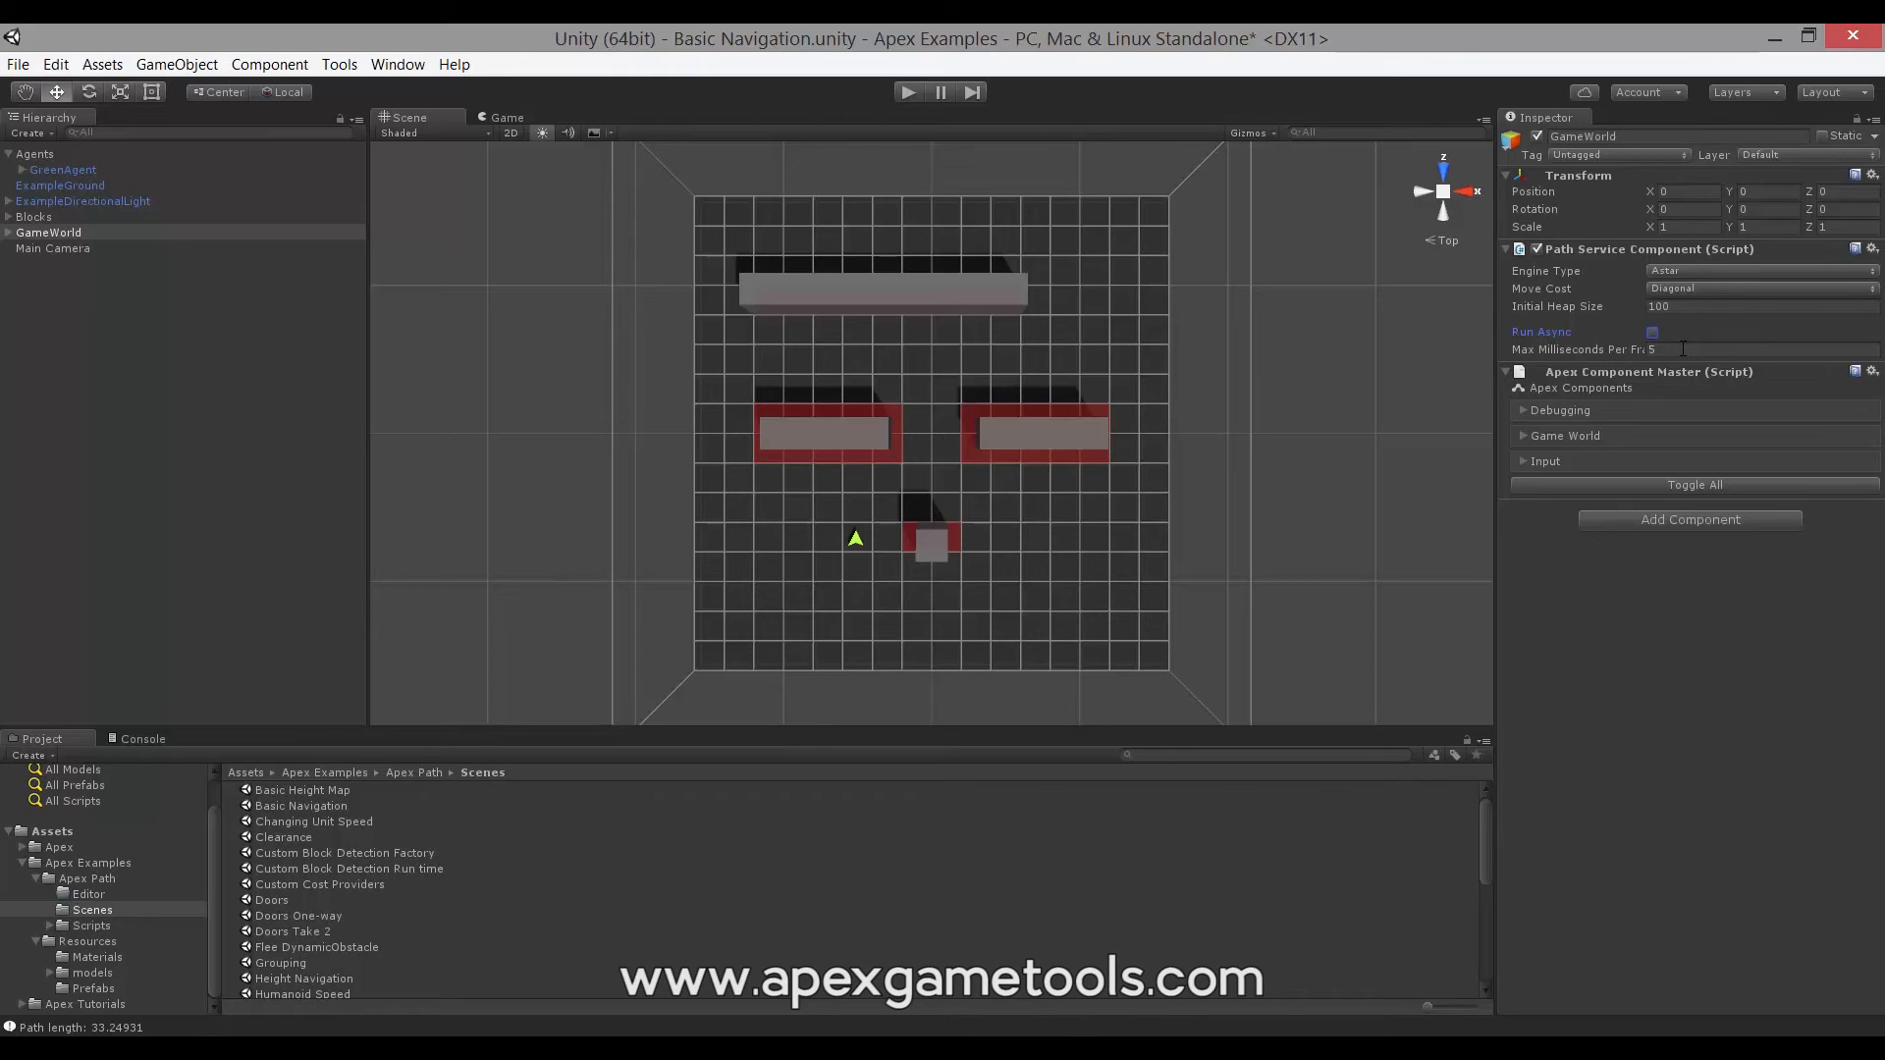
pyautogui.click(1655, 334)
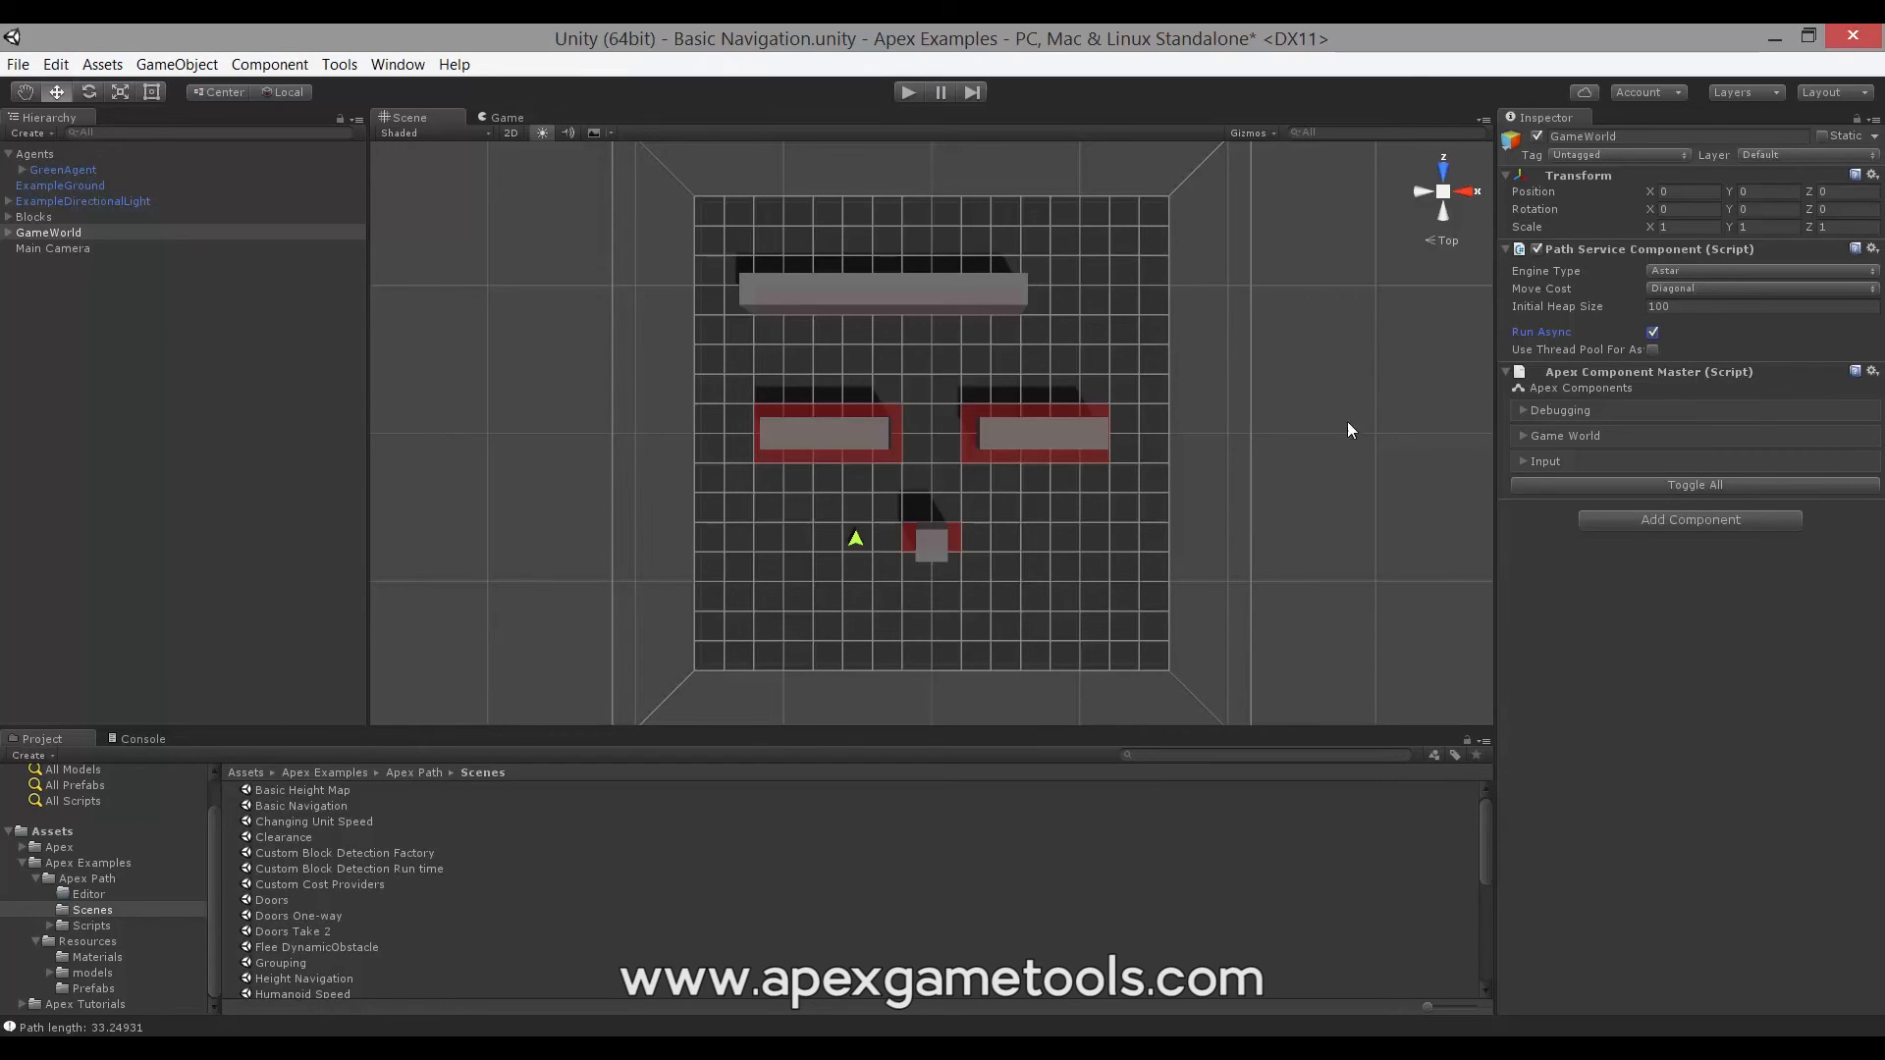
# Add a Path Finder Visualizer component to GameWorld and assign GreenAgent as its unit
pyautogui.click(1651, 518)
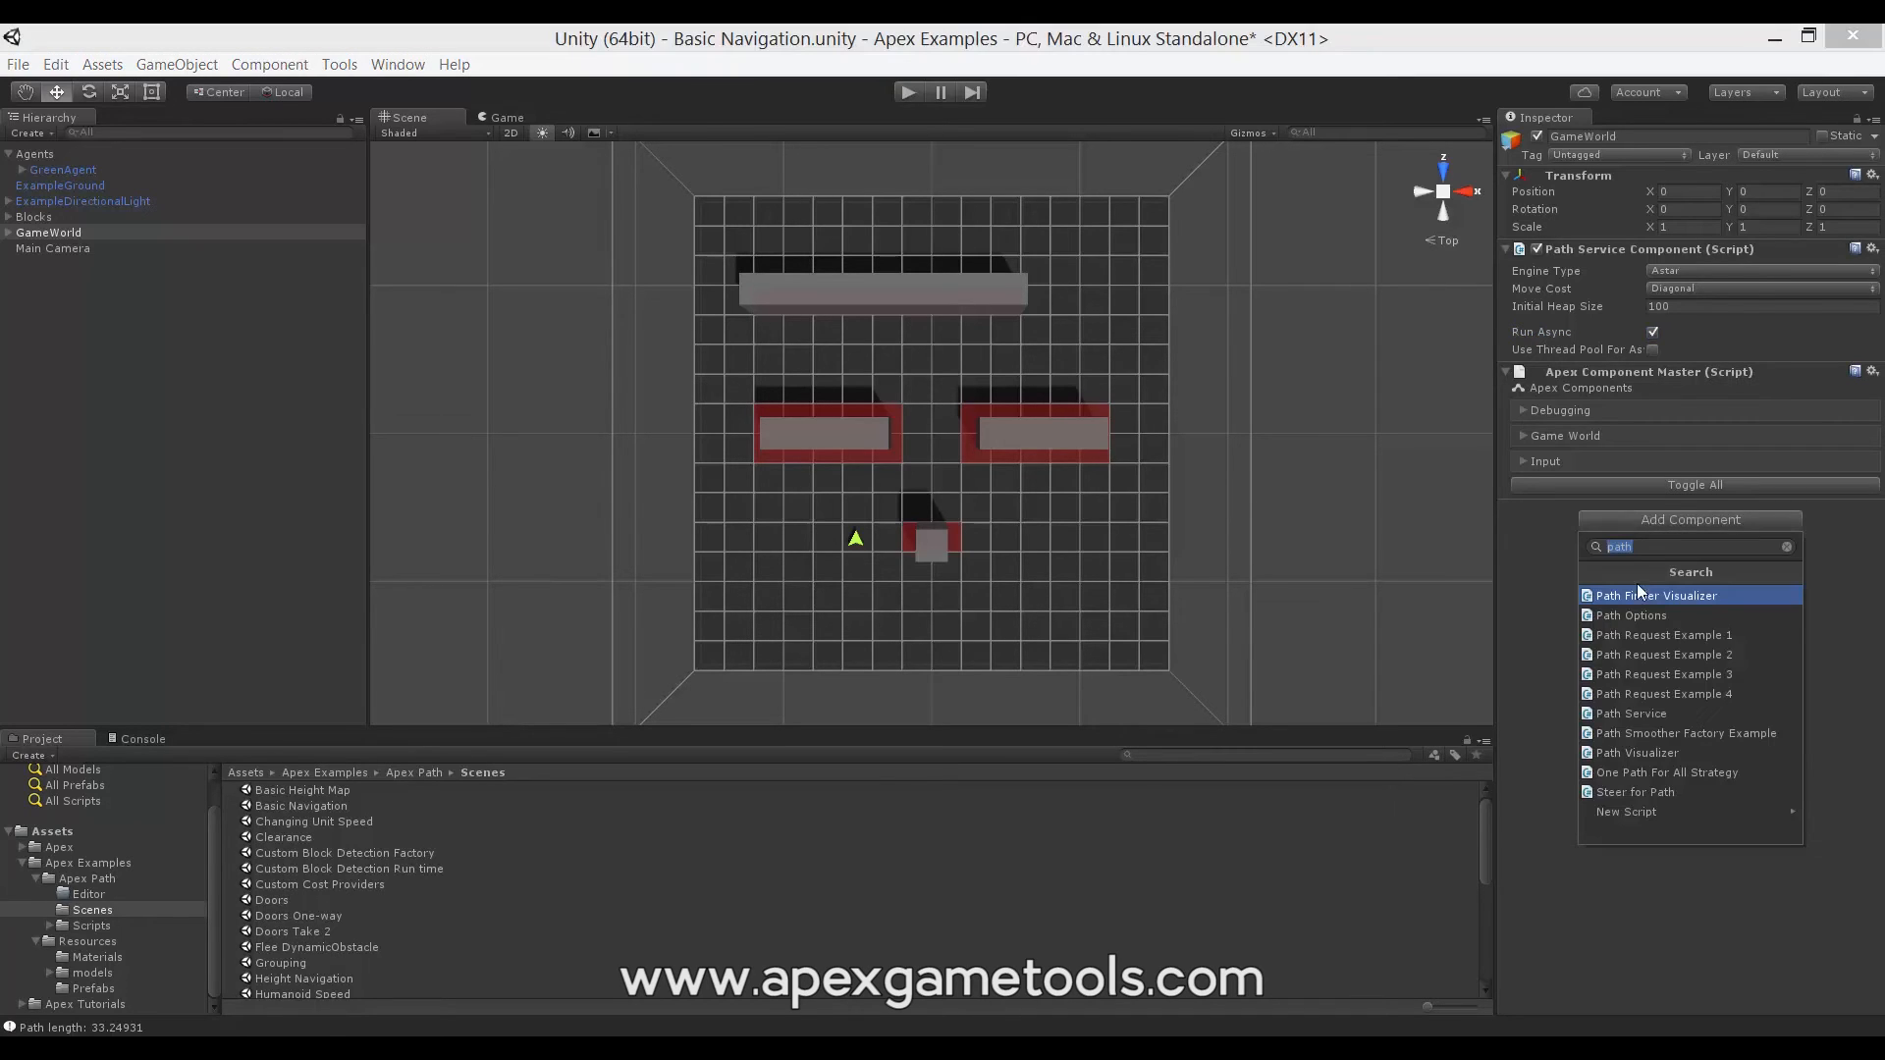
pyautogui.click(1705, 595)
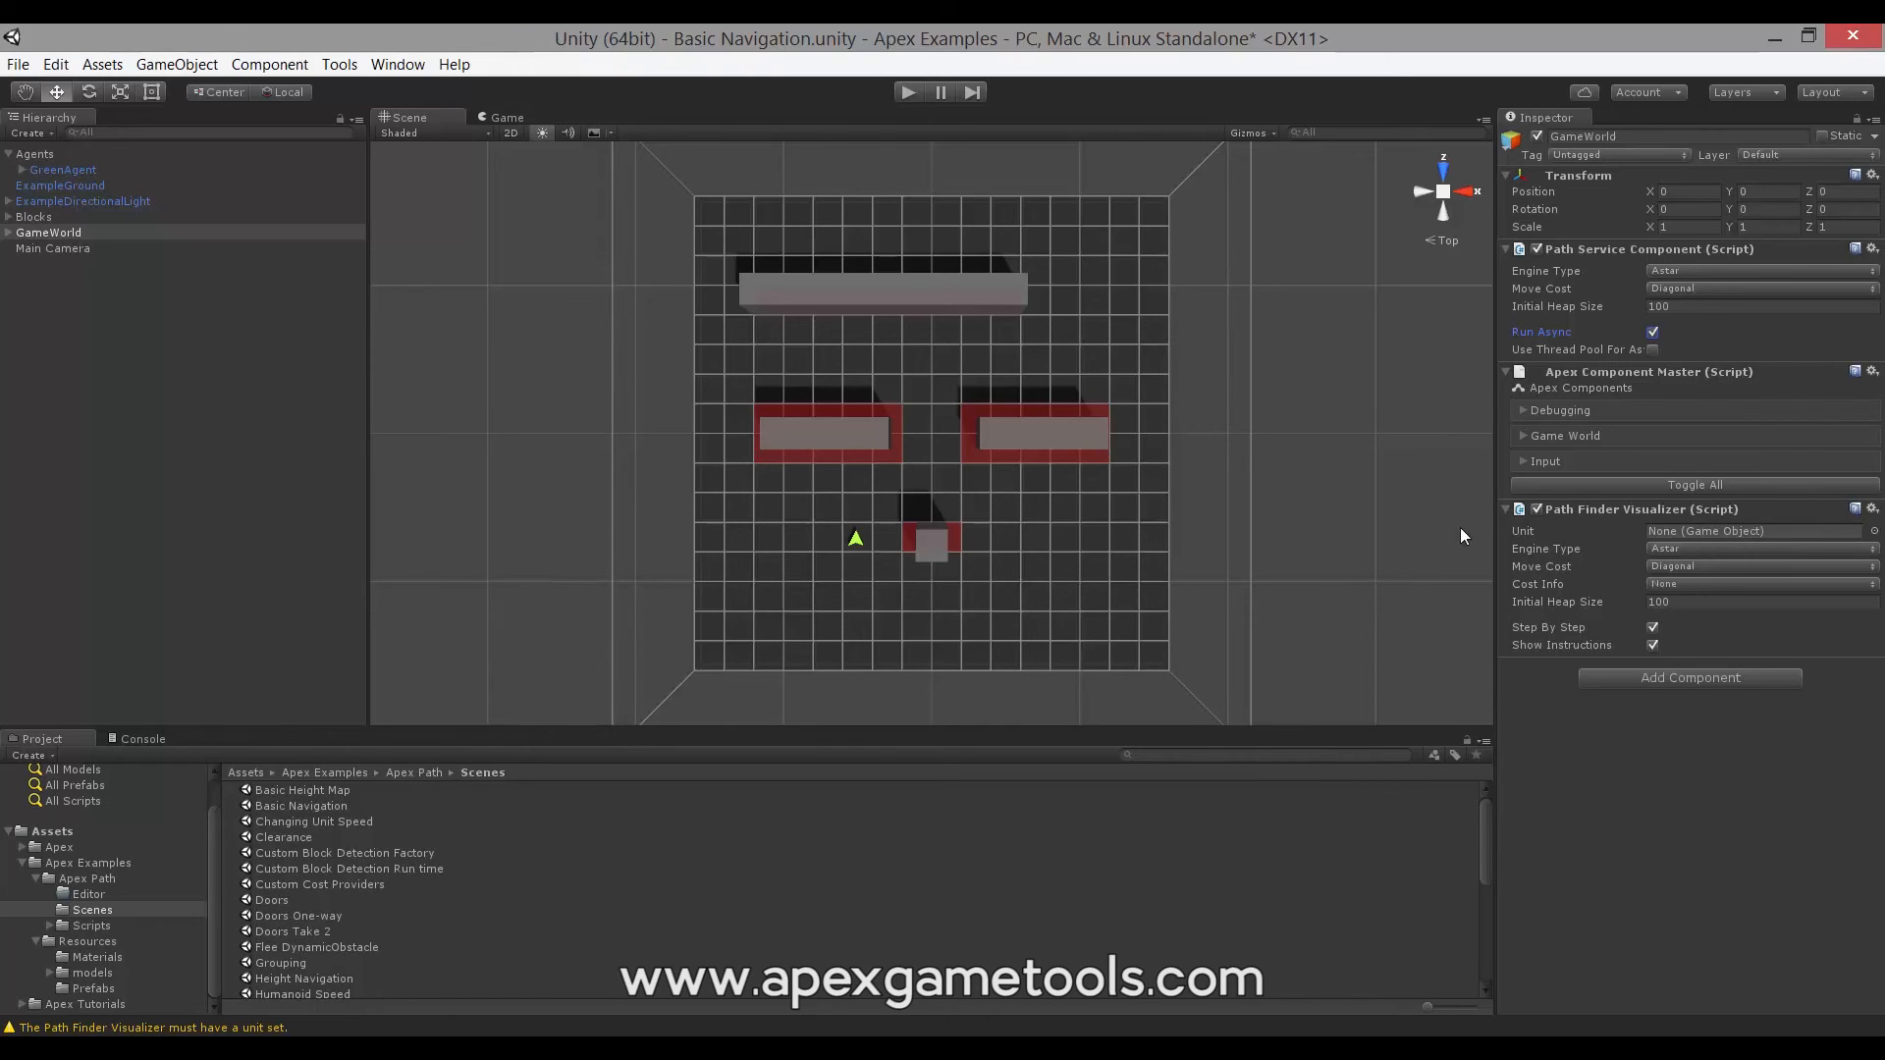
pyautogui.click(57, 169)
pyautogui.moveTo(57, 169); pyautogui.dragTo(1689, 533)
# Run the scene and visualize the Astar path between points near the green agent and behind the long block
pyautogui.click(908, 91)
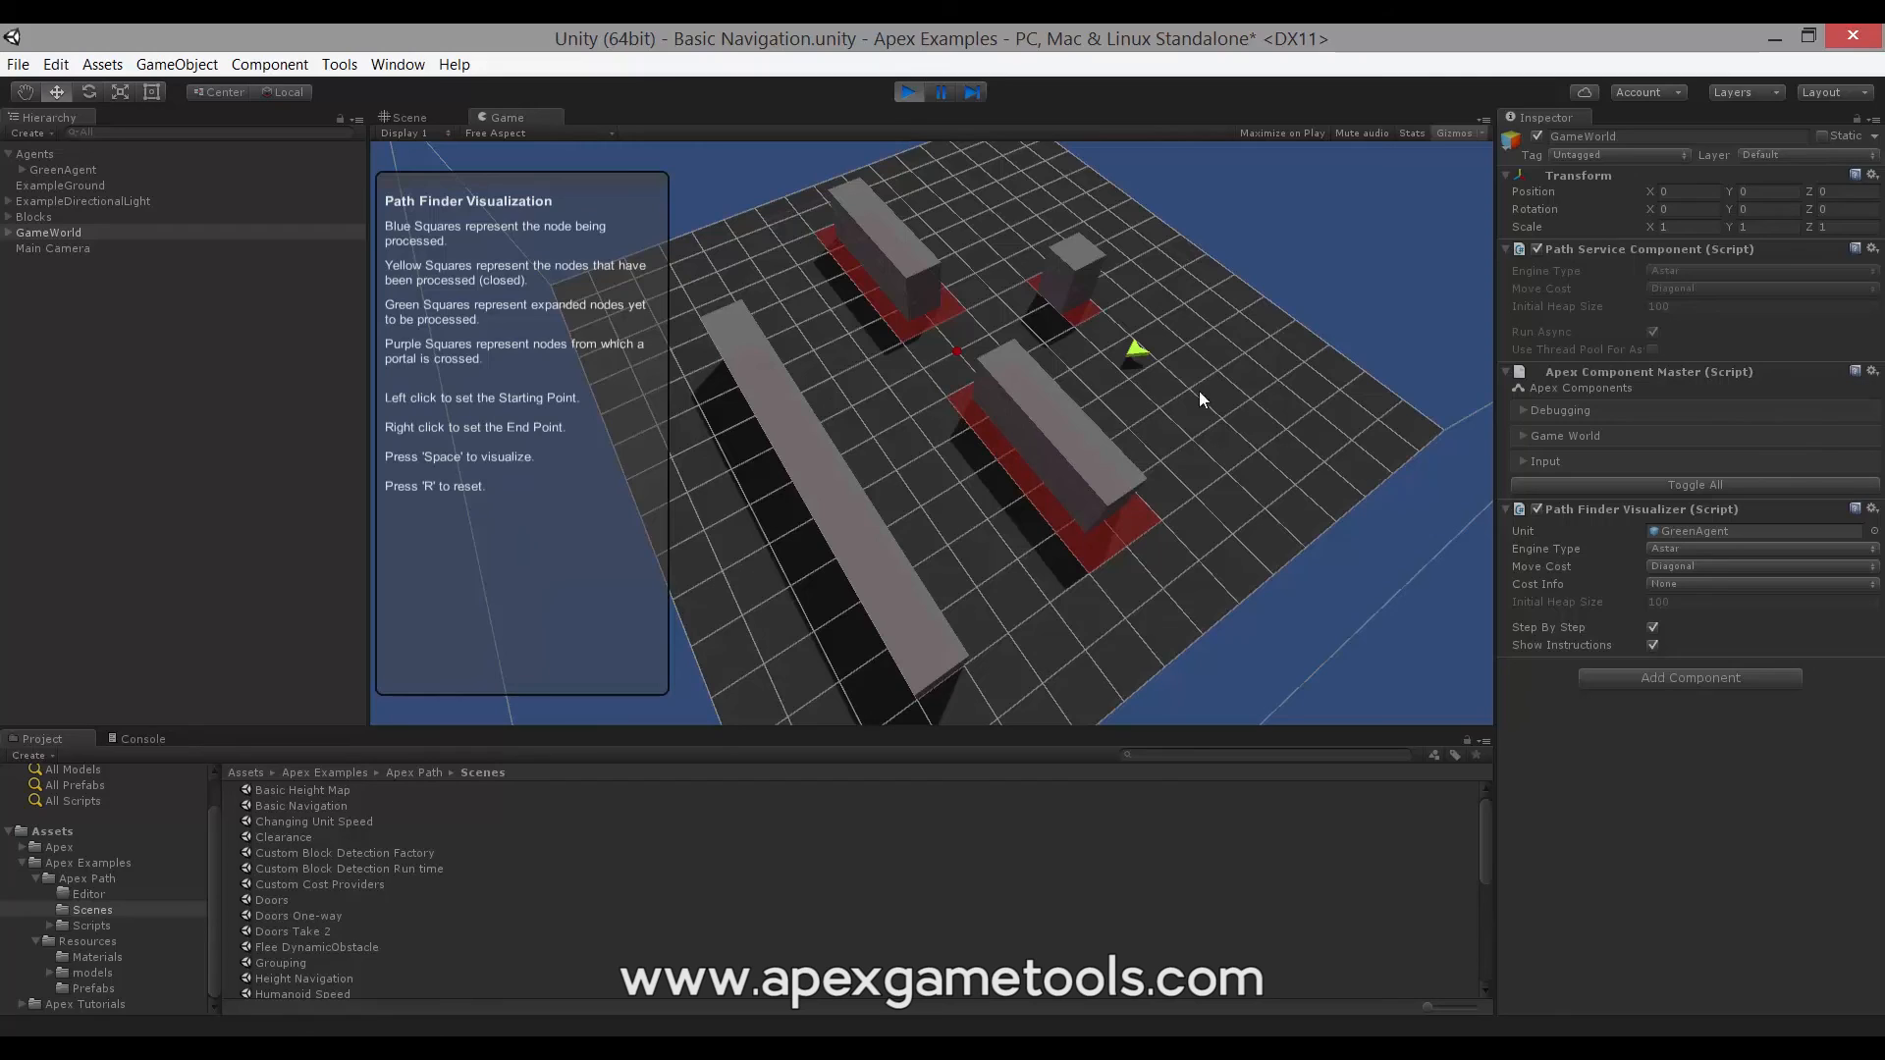
pyautogui.click(1214, 340)
pyautogui.press('space')
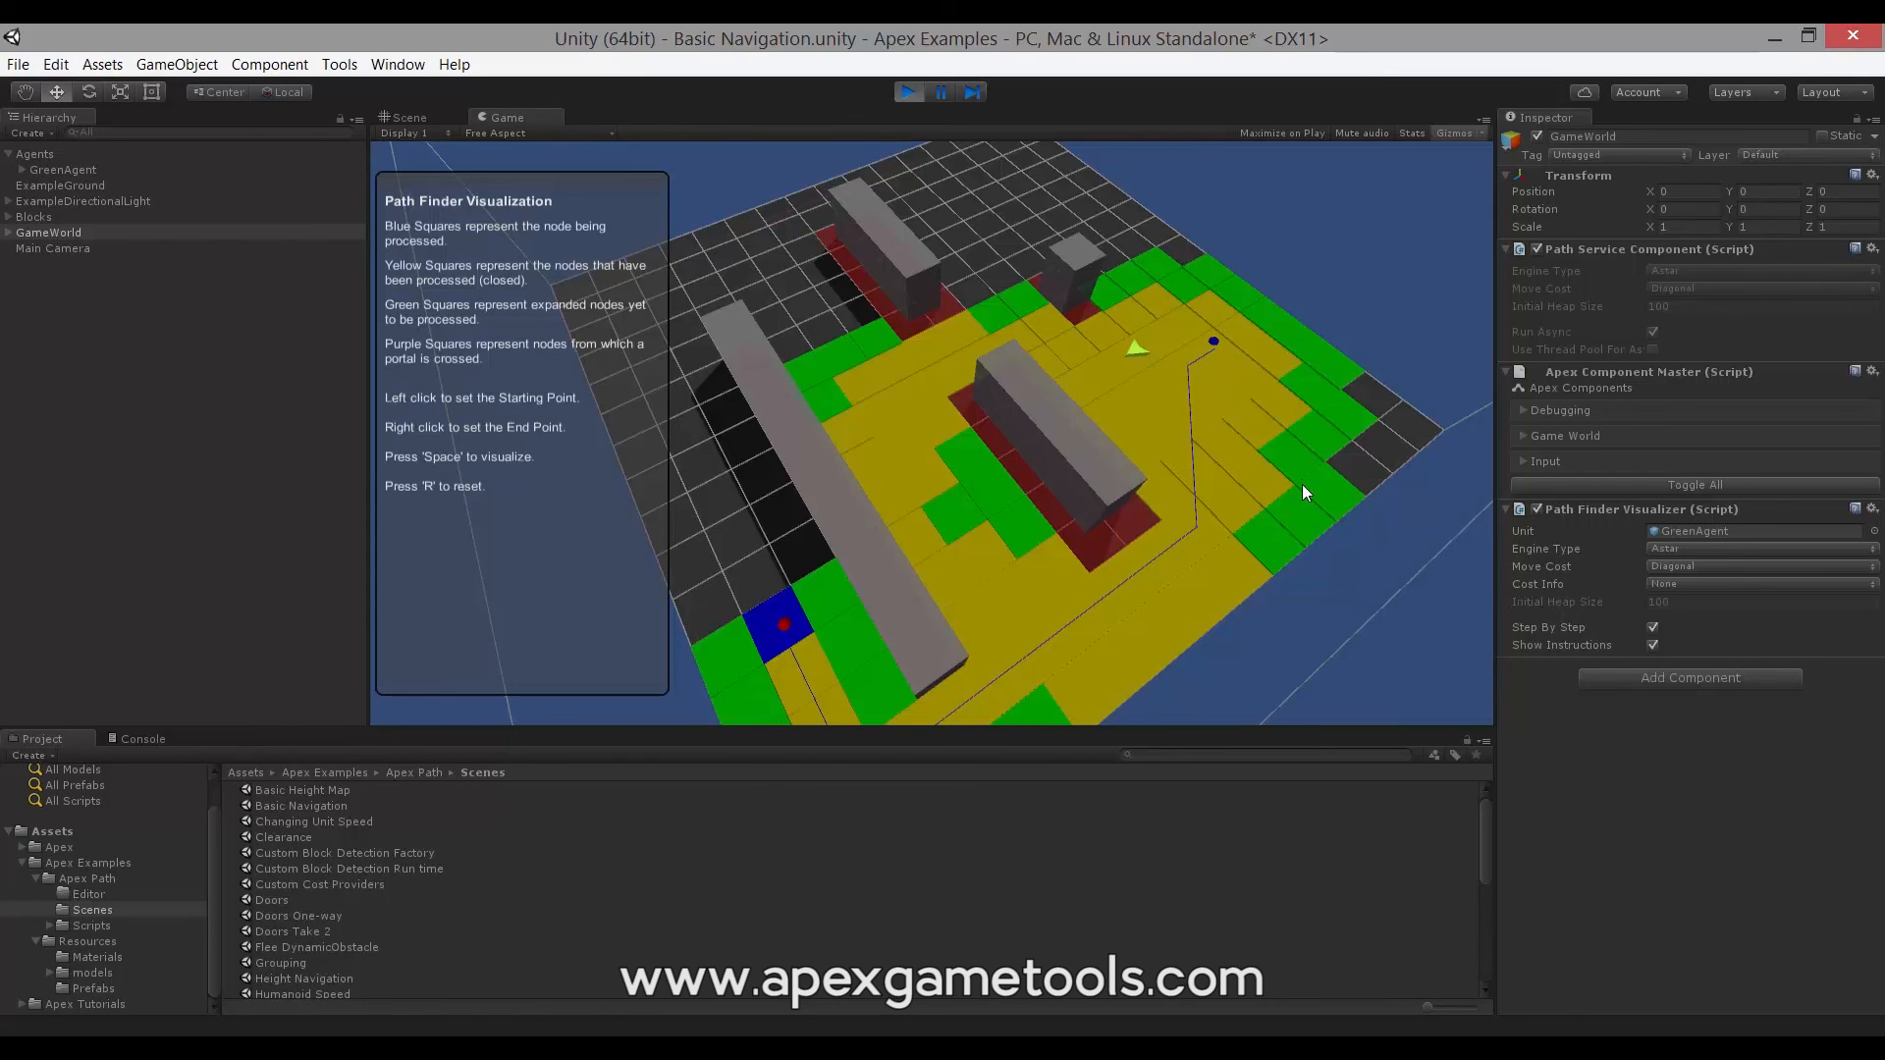
# Reset the visualization, set the visualizer's engine type to Jump Point Search, and visualize the path from near the green agent again
pyautogui.press('r')
pyautogui.click(1660, 549)
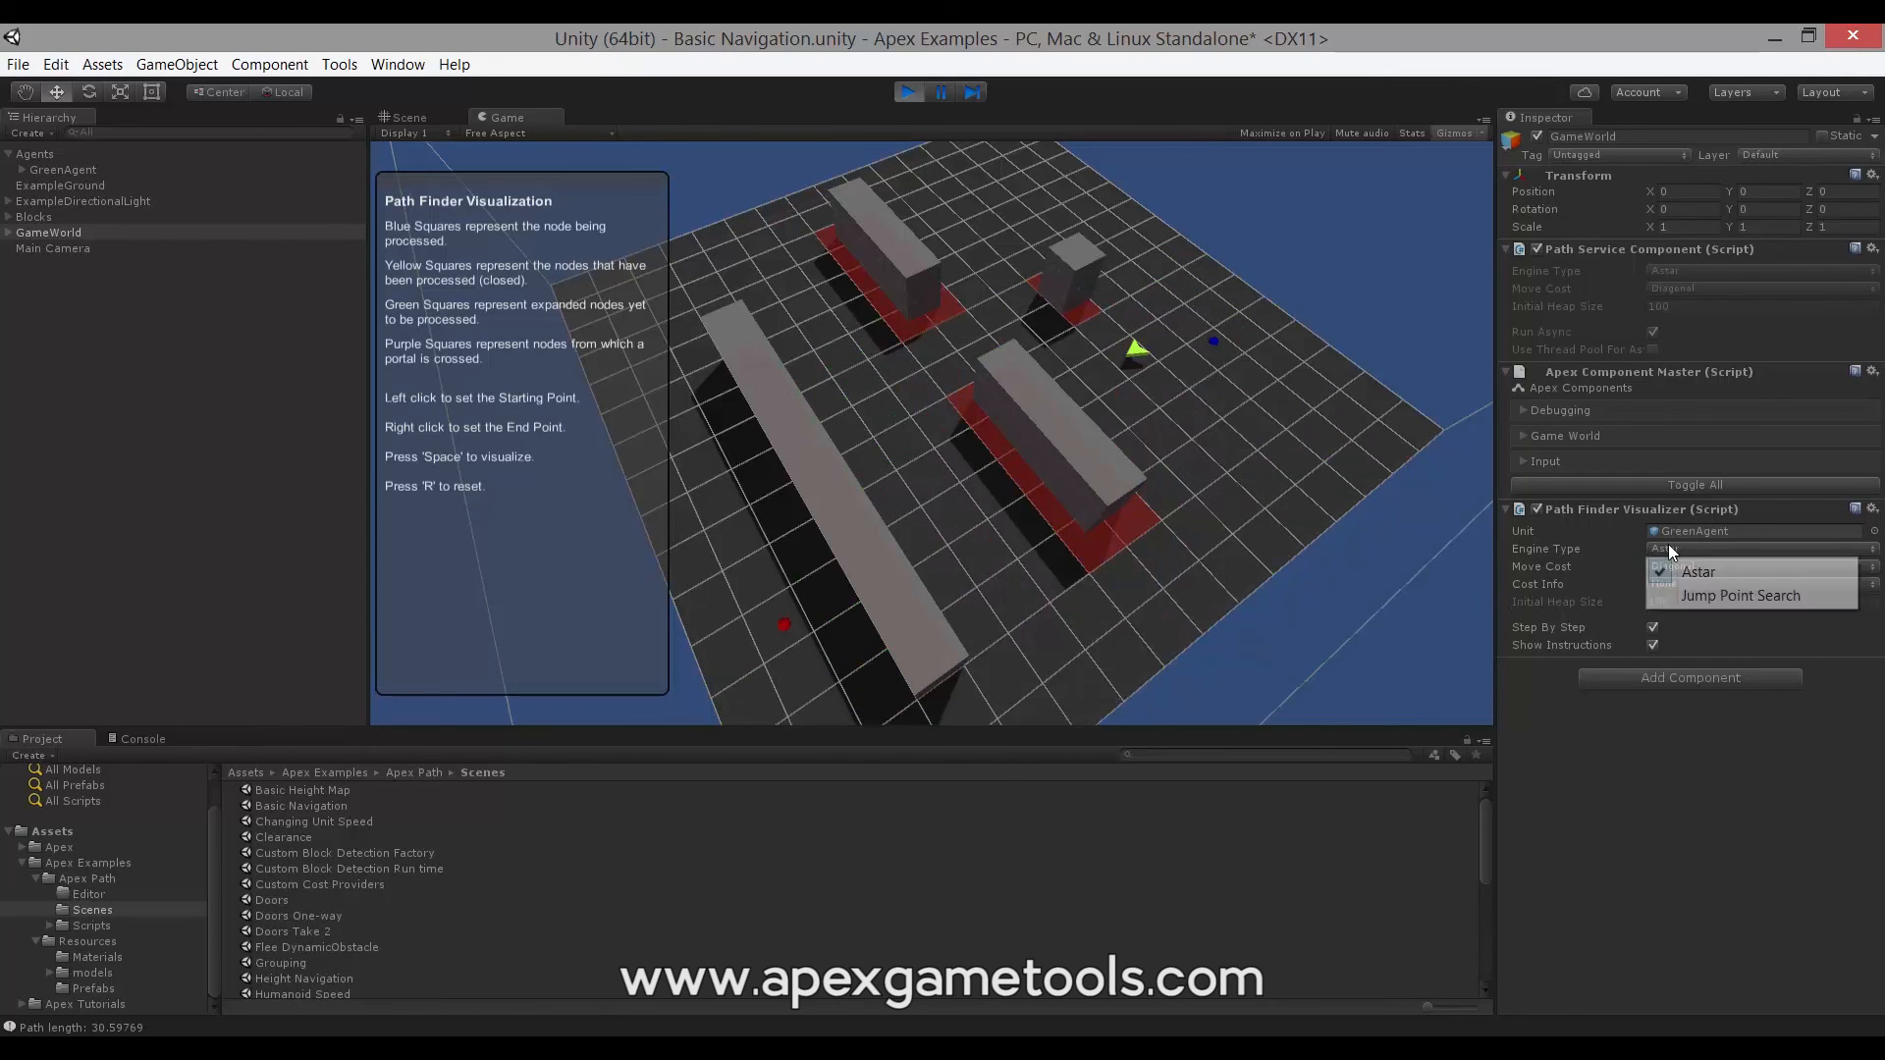
pyautogui.click(1709, 596)
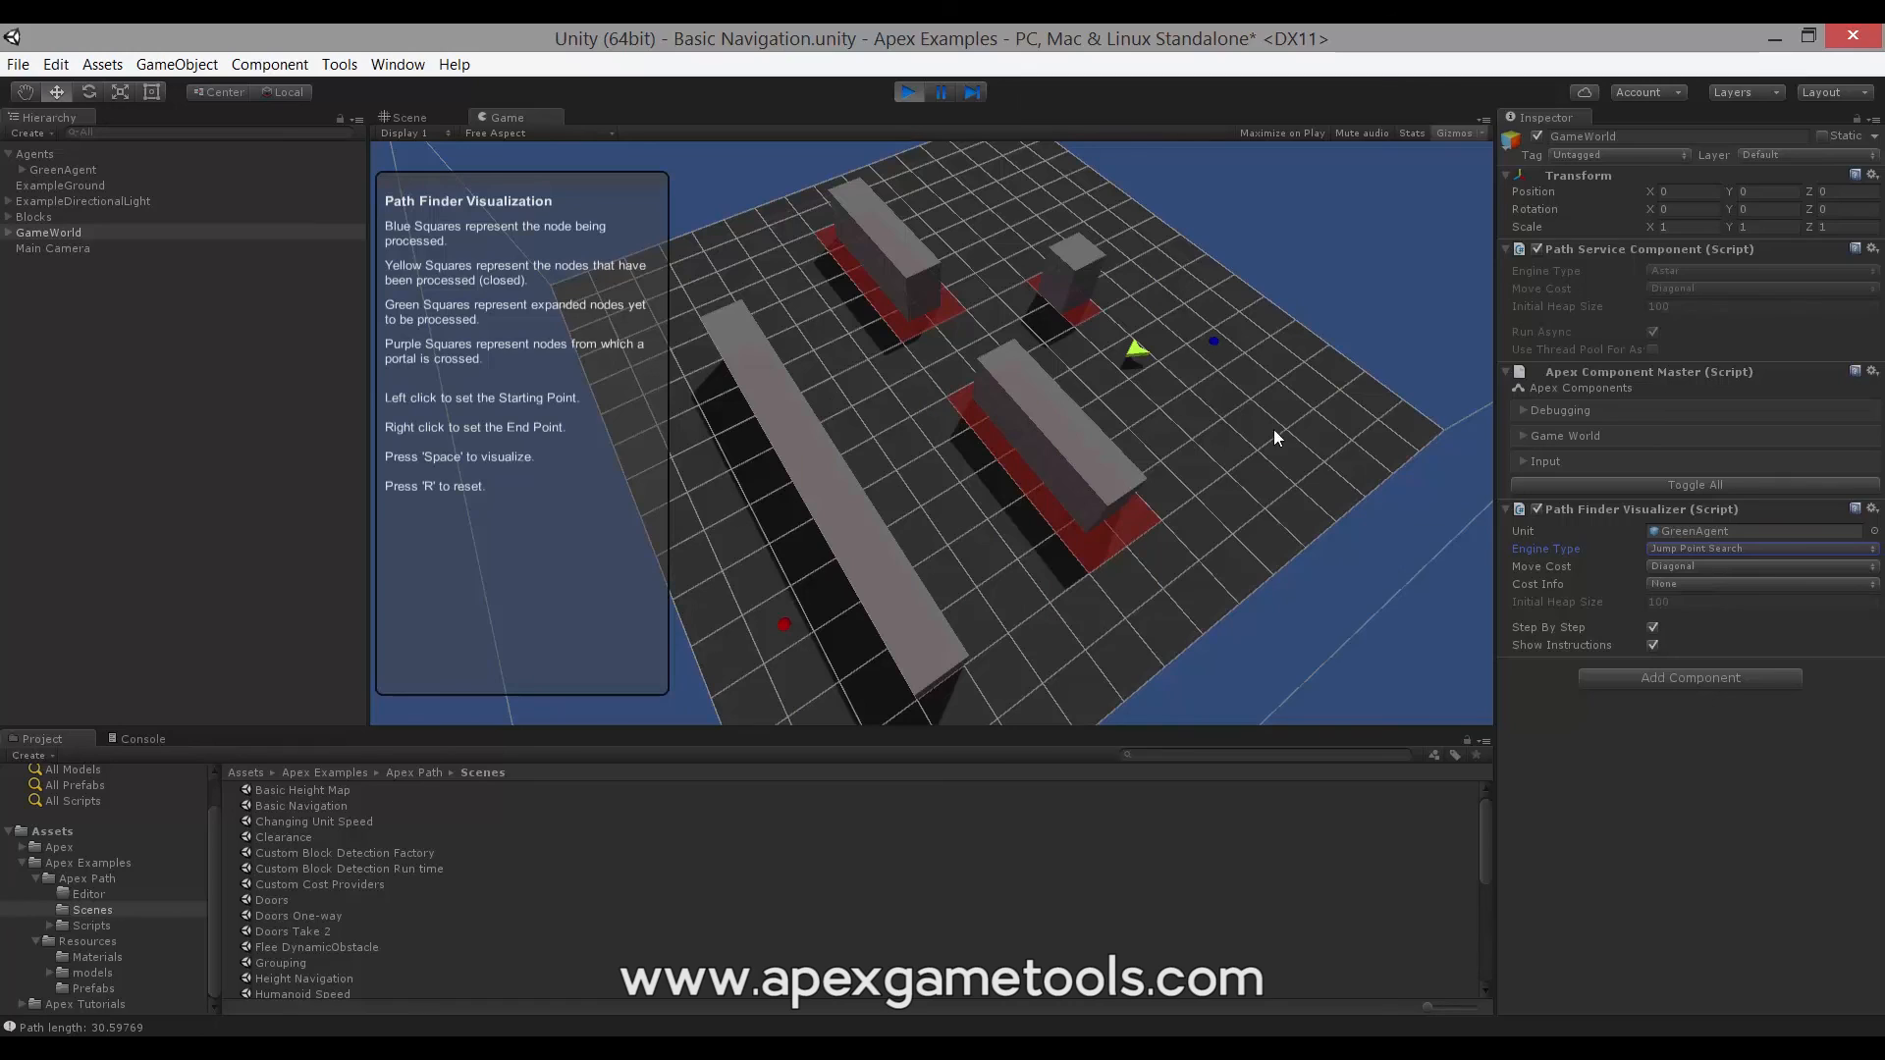
pyautogui.rightClick(1221, 350)
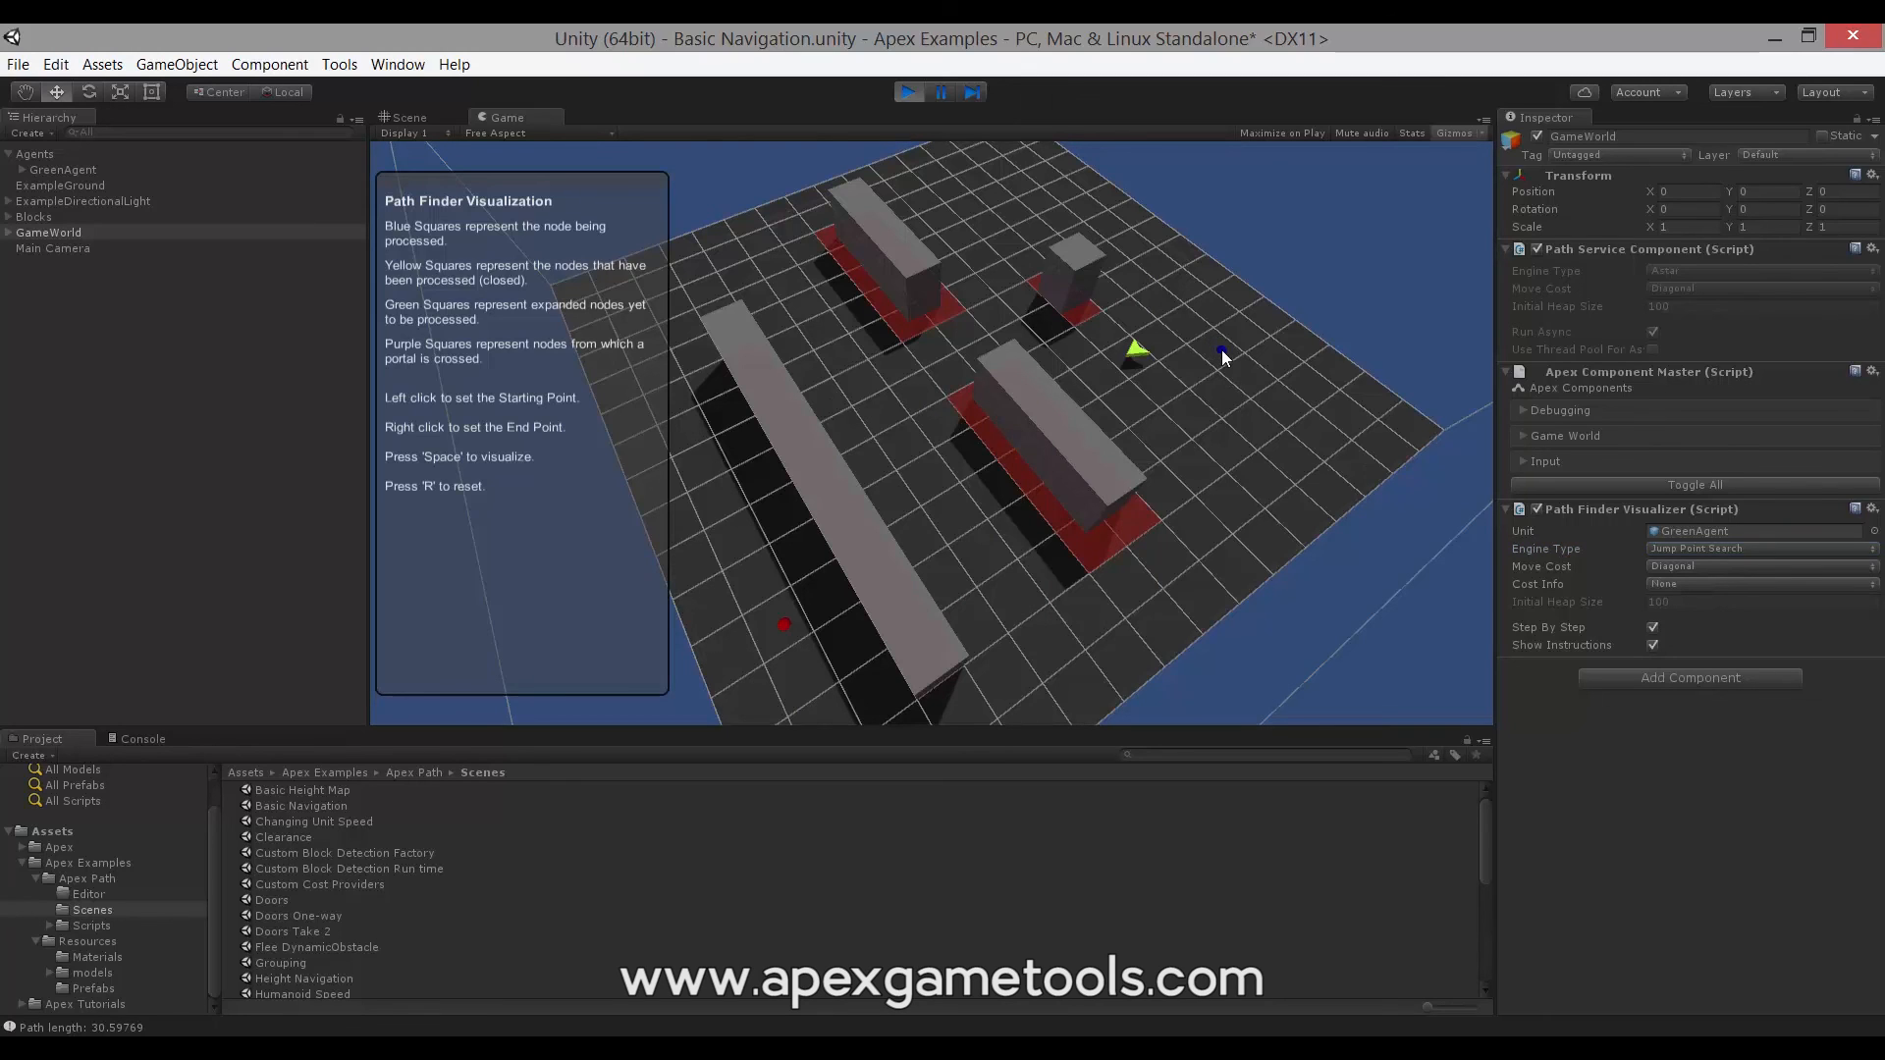
pyautogui.press('space')
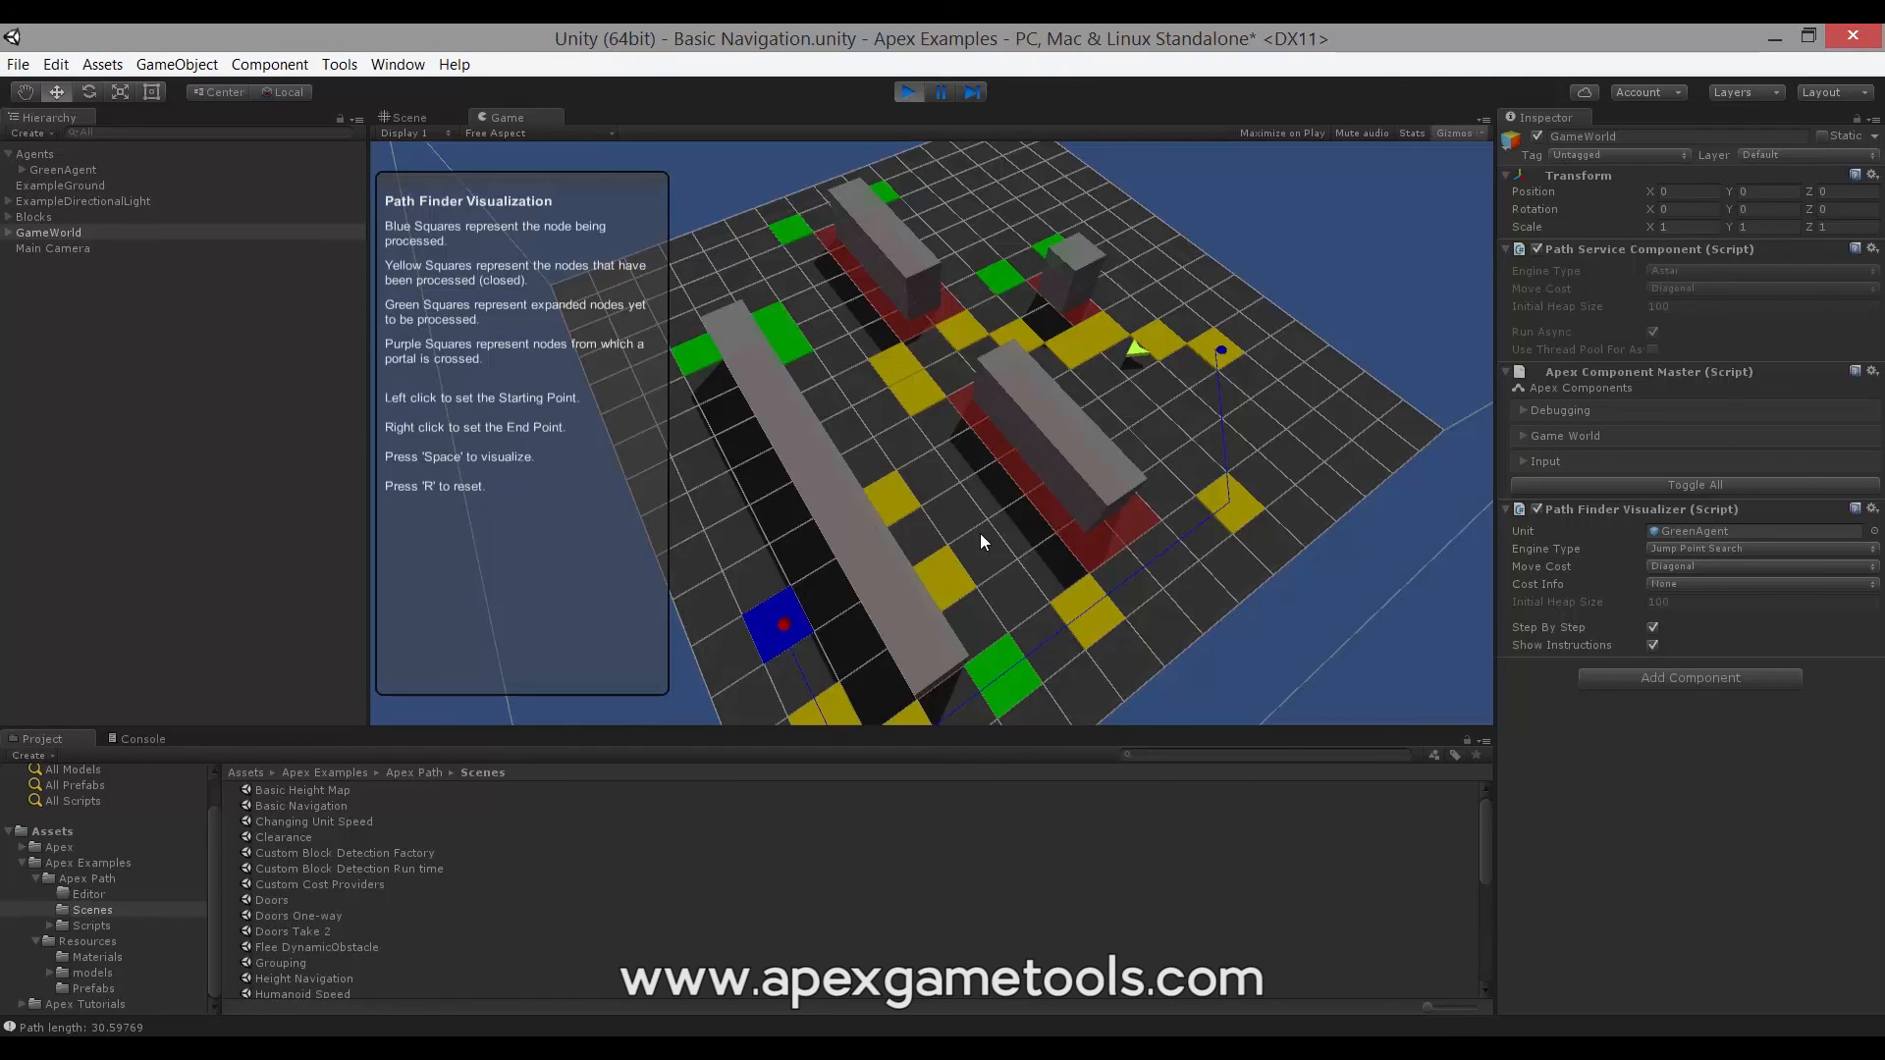
# Reset the visualization, disable Step By Step in the visualizer, and visualize the Jump Point Search path at once
pyautogui.press('r')
pyautogui.click(1652, 628)
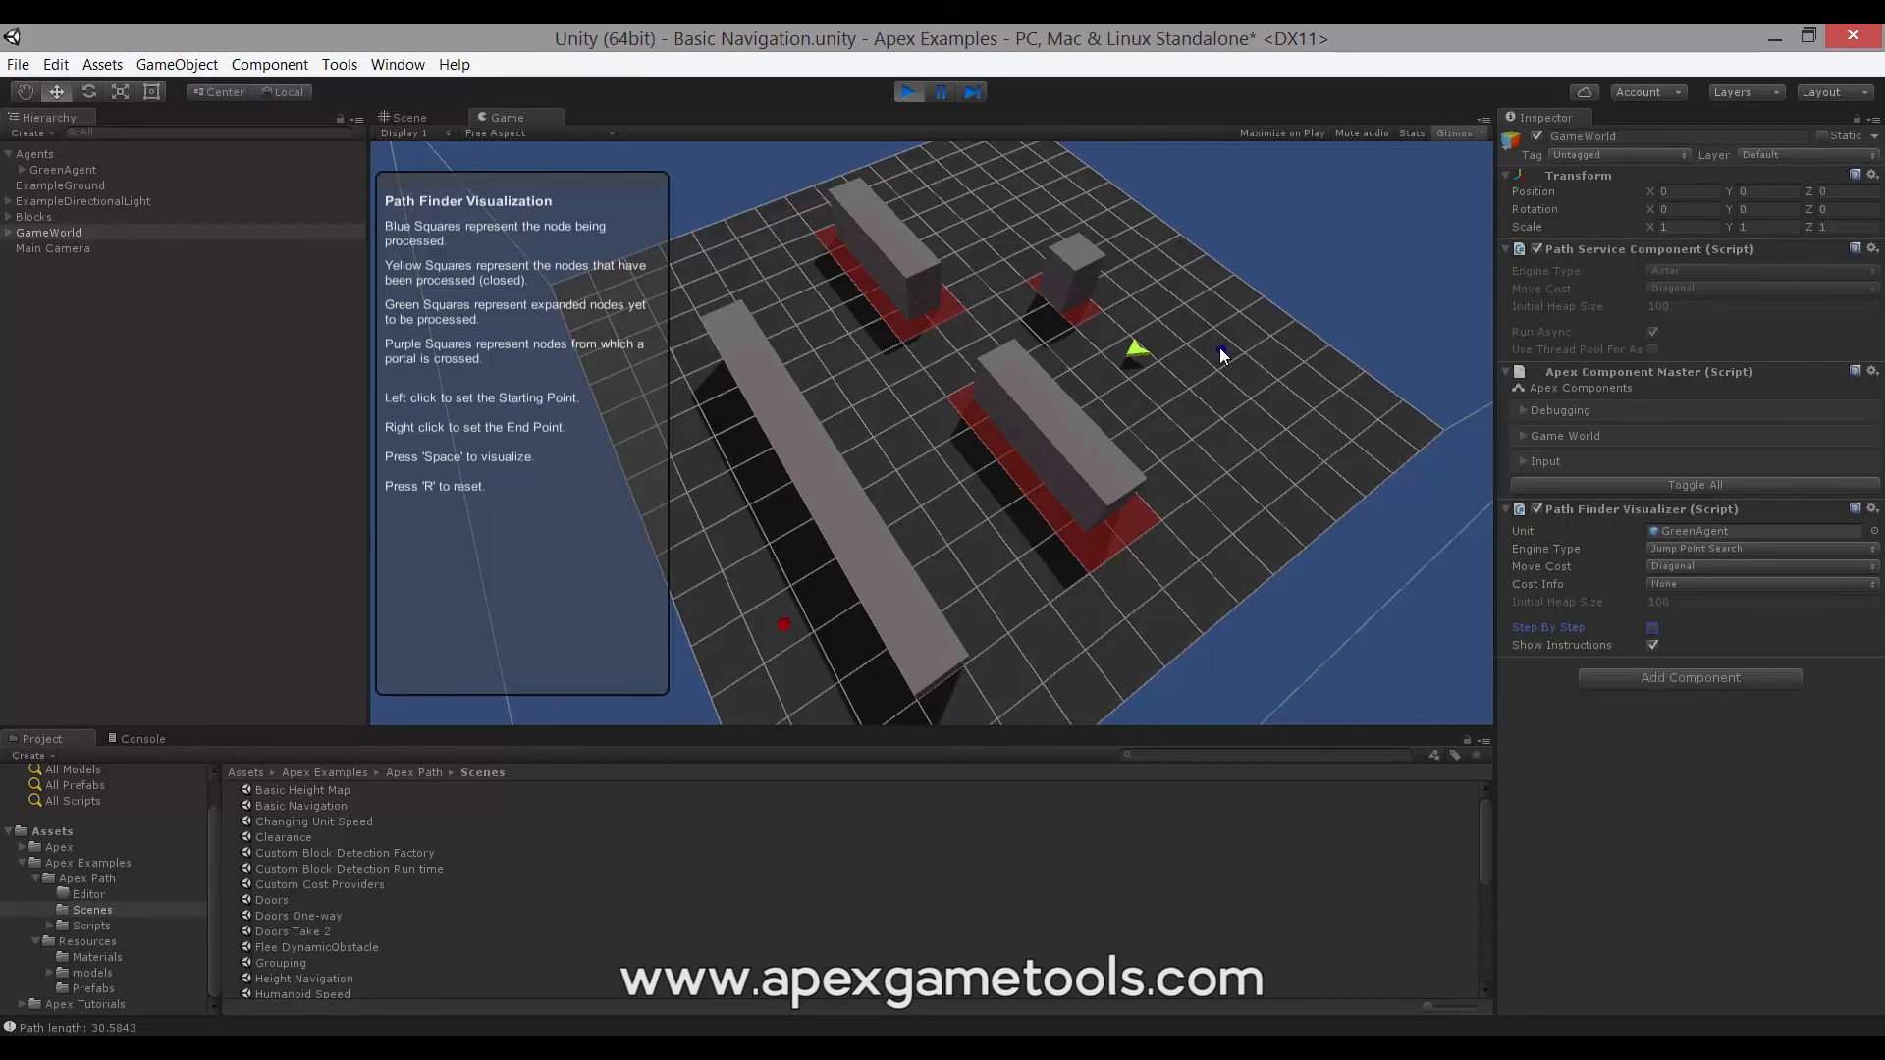
pyautogui.press('space')
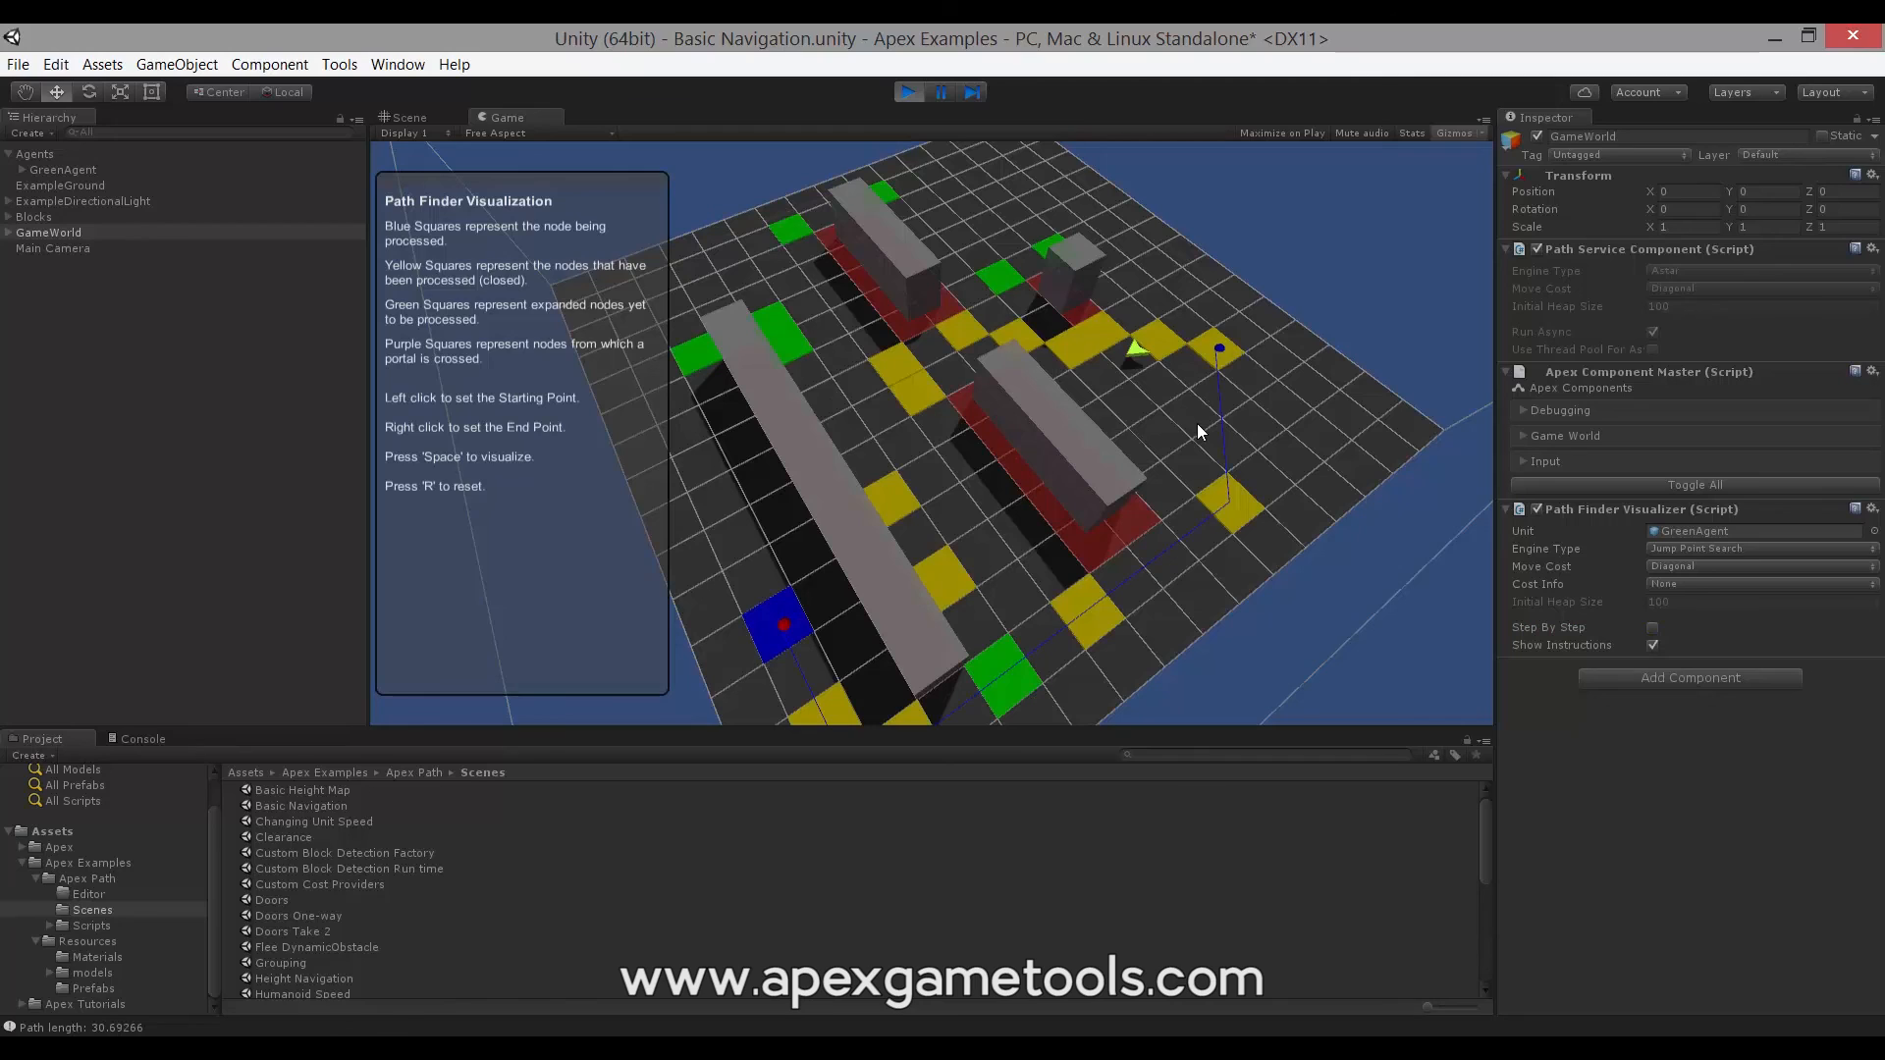